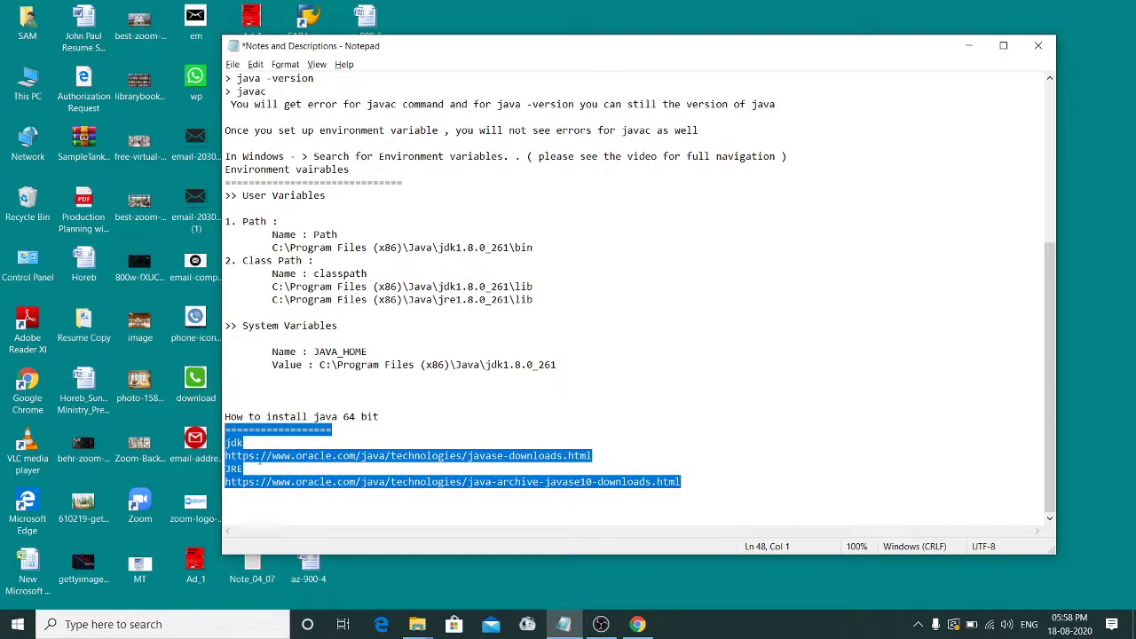
# Step: Show the Java folder in Program Files and point out its jdk-14.0.2 and jre-10.0.2 folders
pyautogui.click(417, 624)
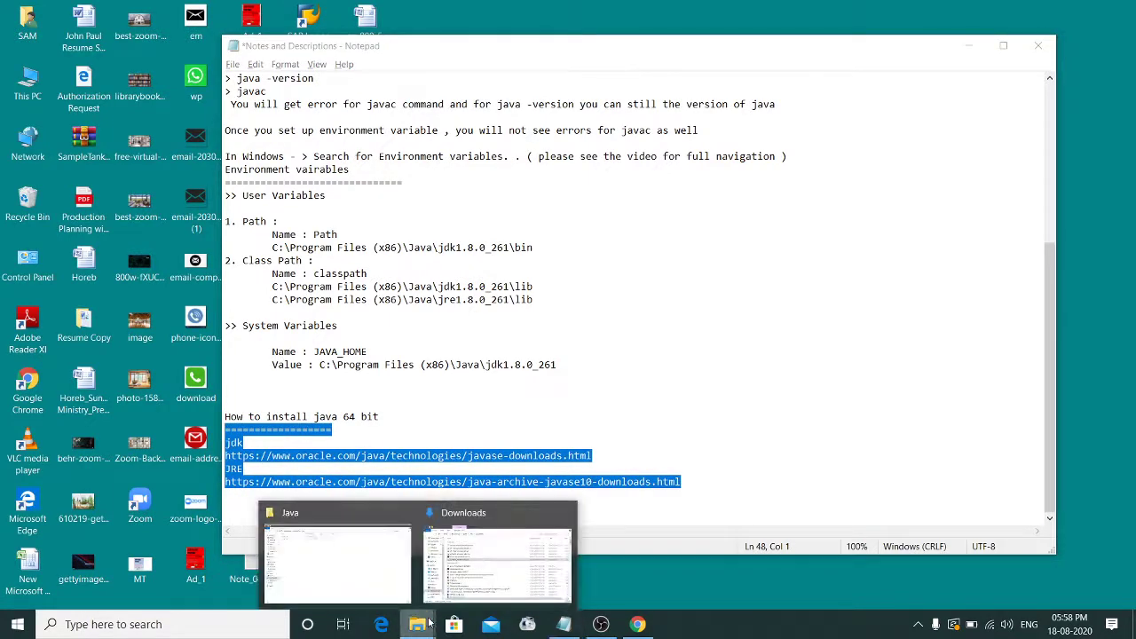
pyautogui.click(369, 557)
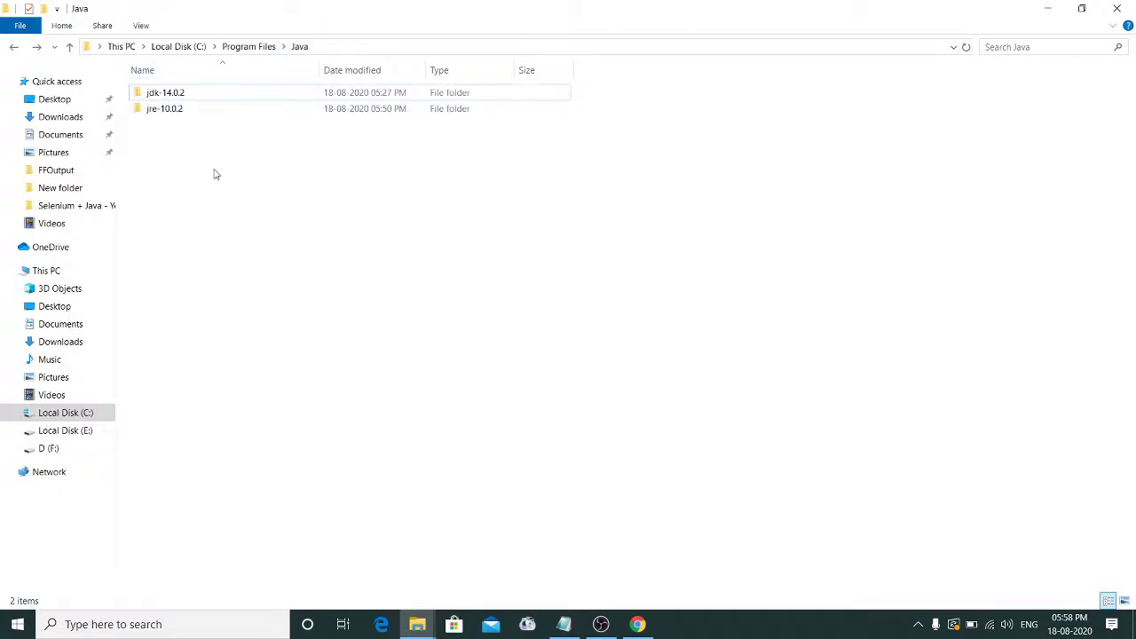
pyautogui.moveTo(168, 162); pyautogui.dragTo(159, 96)
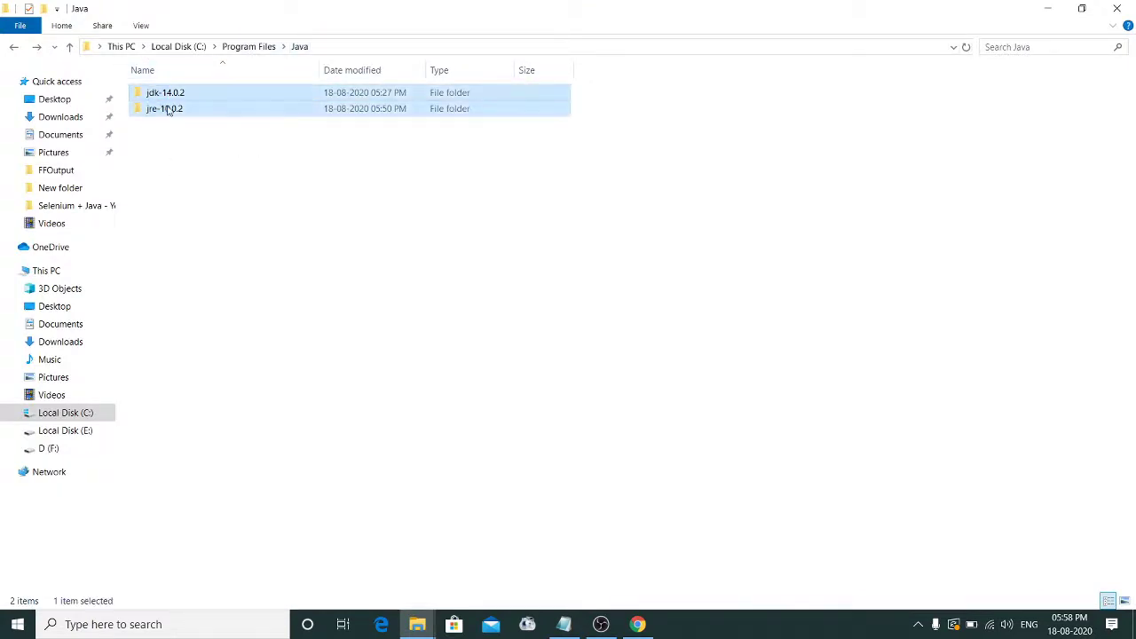
pyautogui.click(179, 151)
pyautogui.click(169, 110)
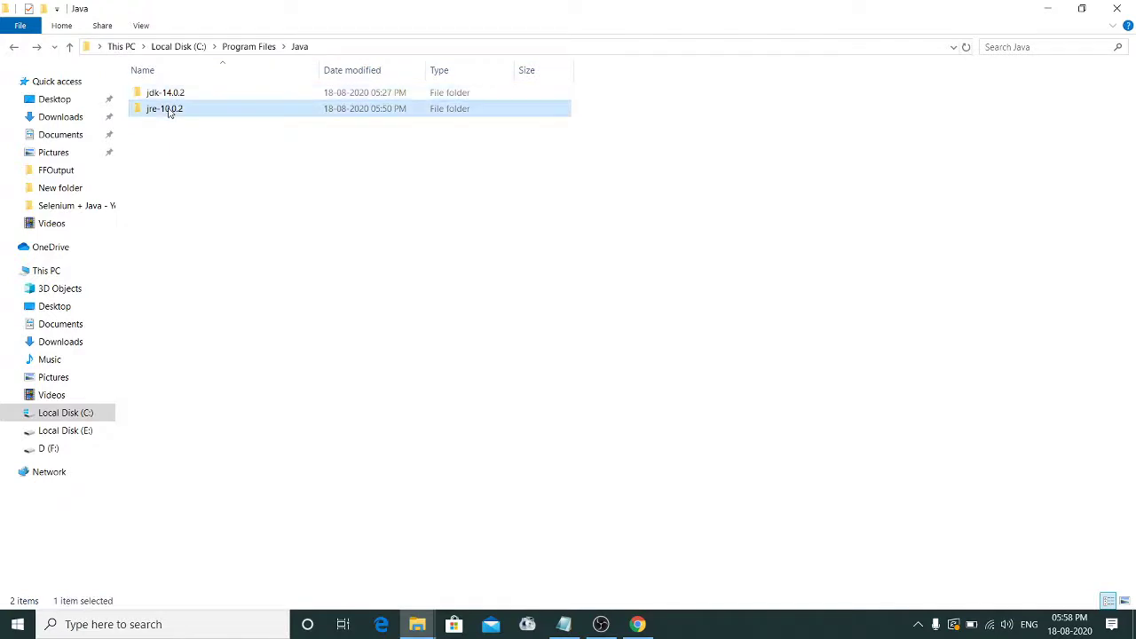
# Step: Copy the JDK download link from the notes and open it in Chrome
pyautogui.click(564, 624)
pyautogui.click(379, 457)
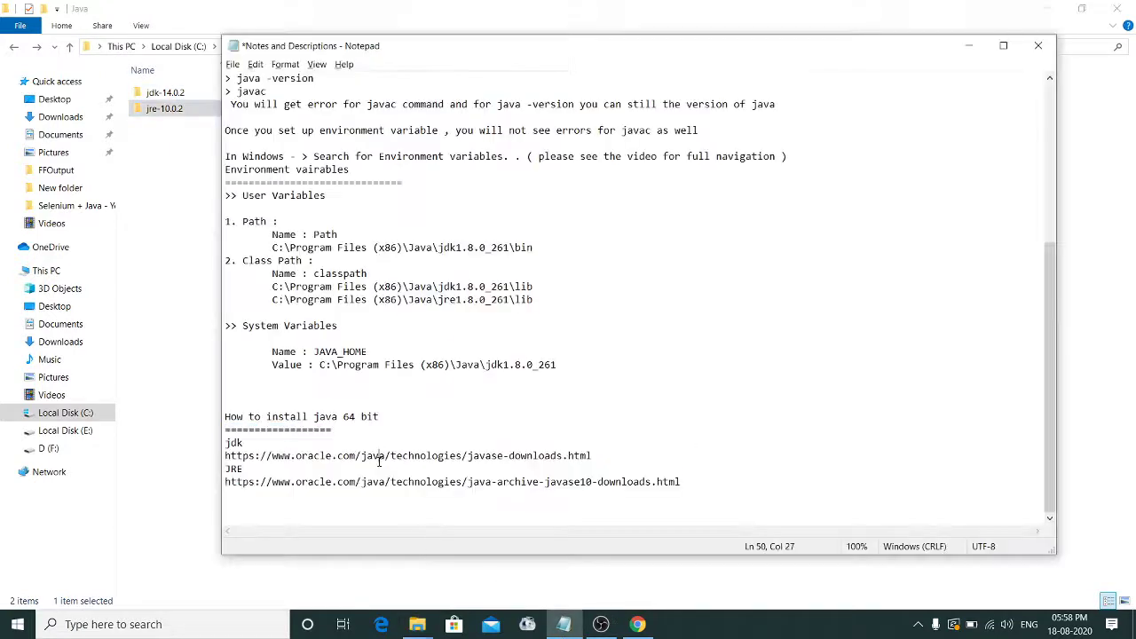
pyautogui.moveTo(607, 453); pyautogui.dragTo(217, 459)
pyautogui.hotkey('ctrl', 'c')
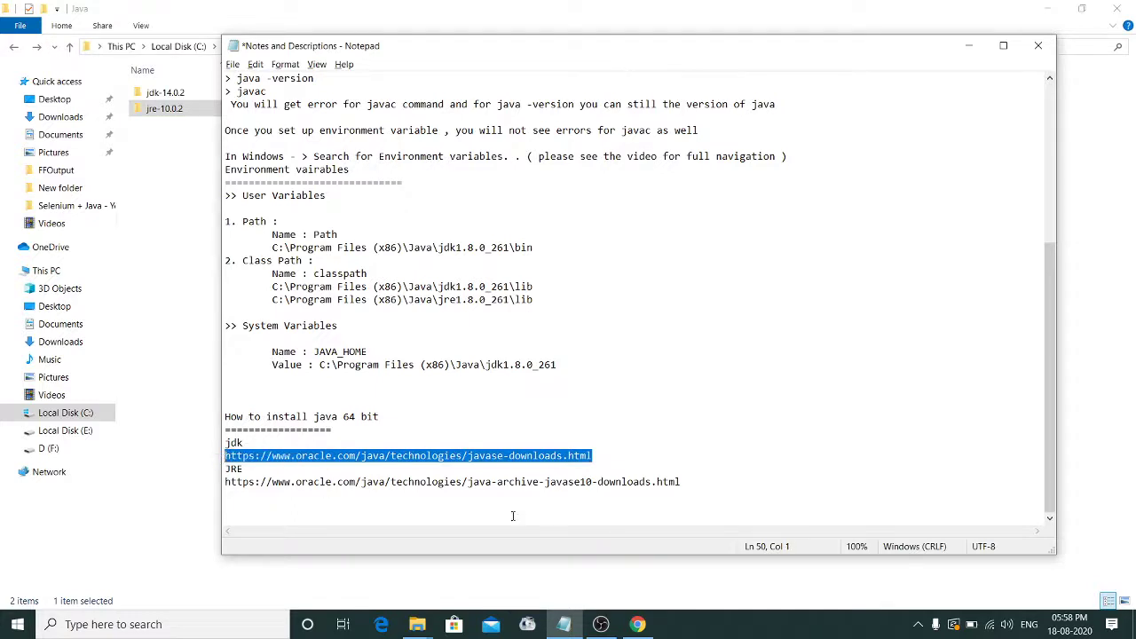
pyautogui.click(637, 623)
pyautogui.click(231, 40)
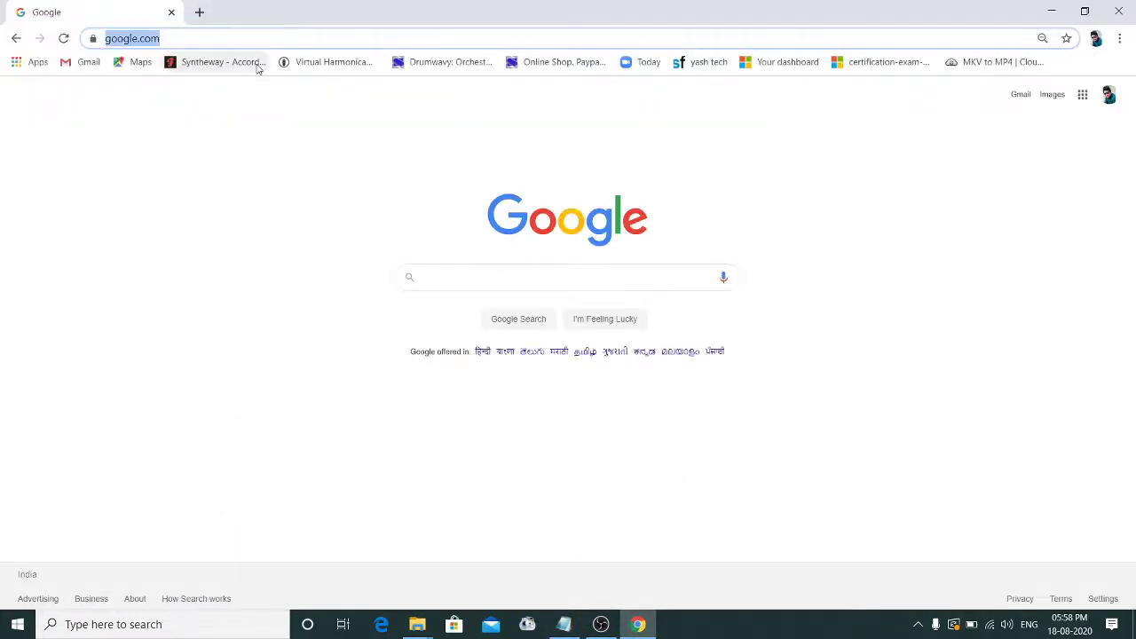
pyautogui.hotkey('ctrl', 'v')
pyautogui.press('Return')
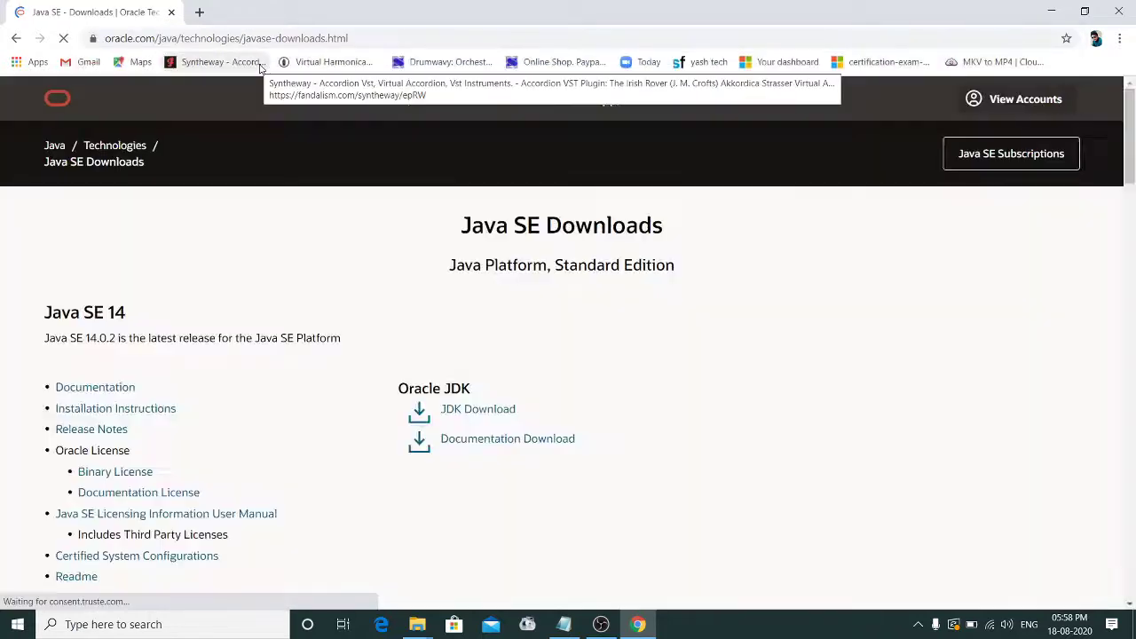
# Step: Examine the Java SE 14 section and its Oracle JDK download options
pyautogui.scroll(-1, 304, 301)
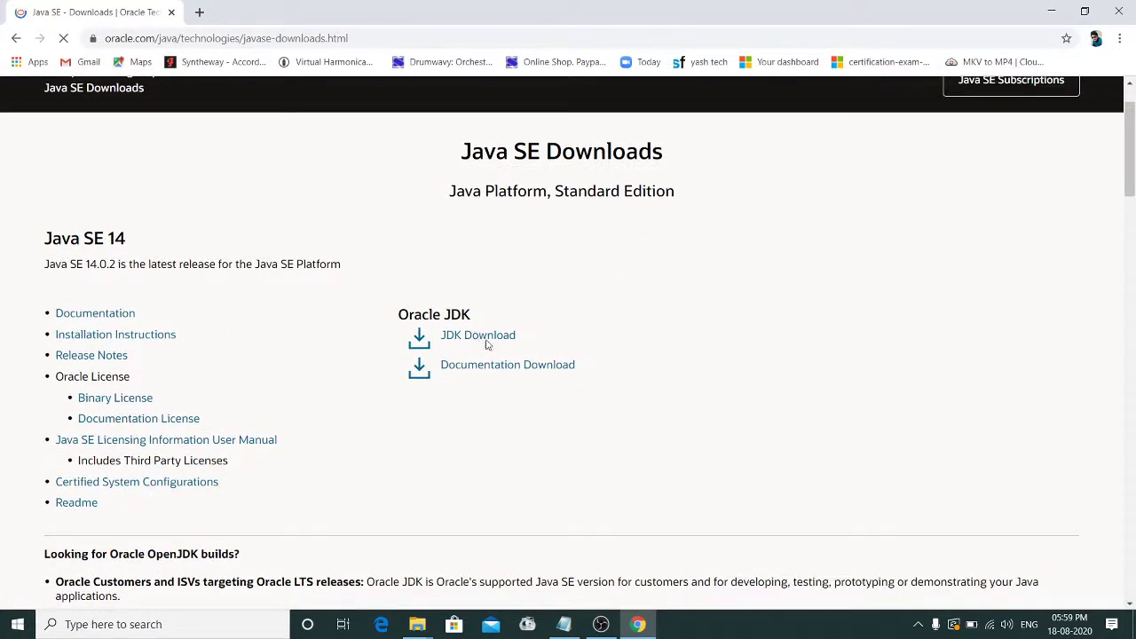
pyautogui.moveTo(42, 238); pyautogui.dragTo(144, 247)
pyautogui.scroll(-2, 483, 348)
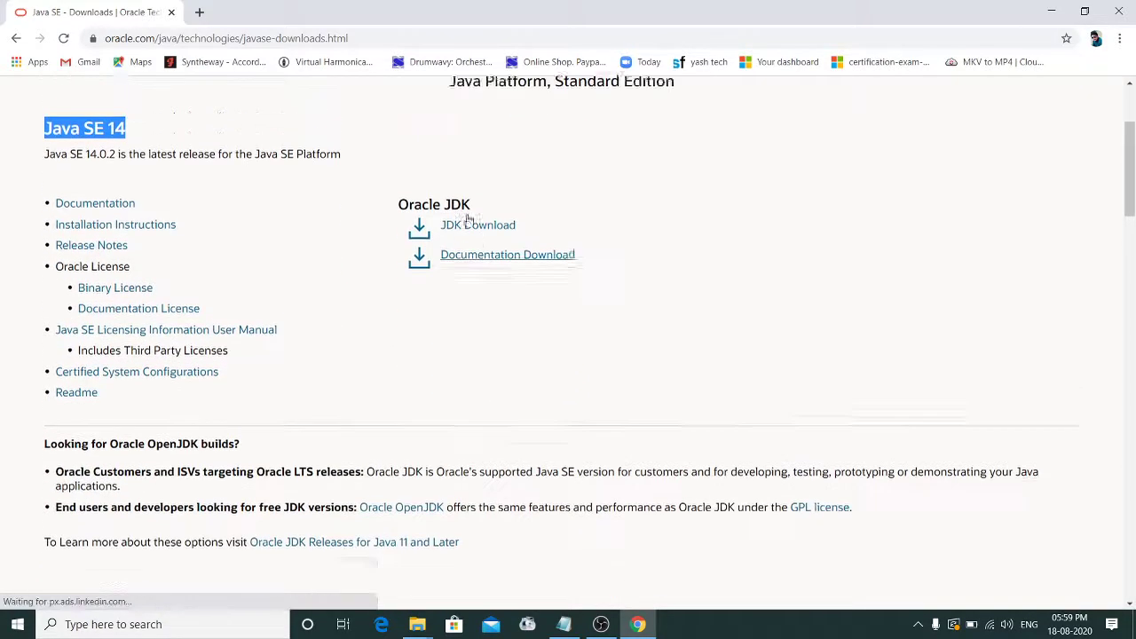
pyautogui.scroll(1, 461, 248)
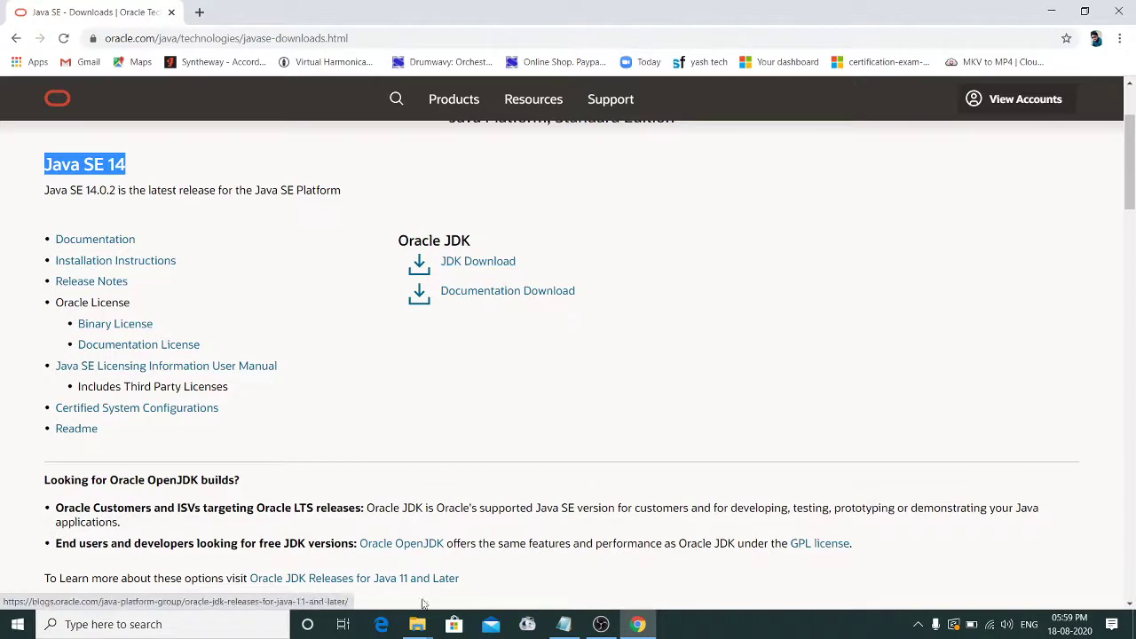
# Step: Check the Downloads folder for the jre-10.0.2 and jdk-14.0.2 Windows x64 installers, and return to the browser
pyautogui.moveTo(417, 623)
pyautogui.click(352, 568)
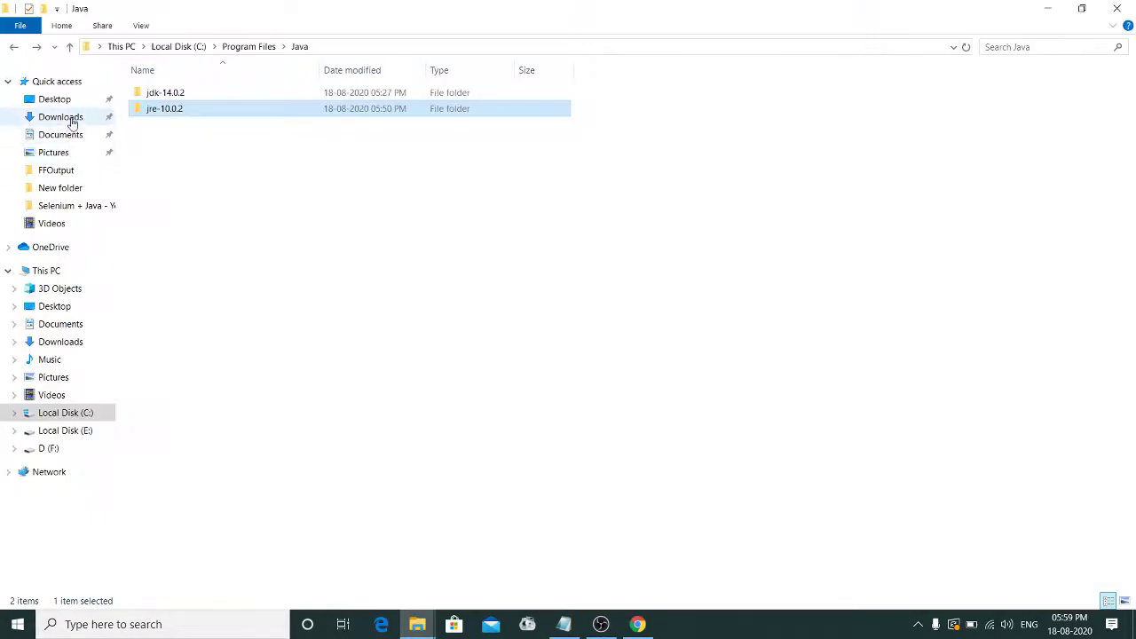
pyautogui.click(60, 116)
pyautogui.click(237, 112)
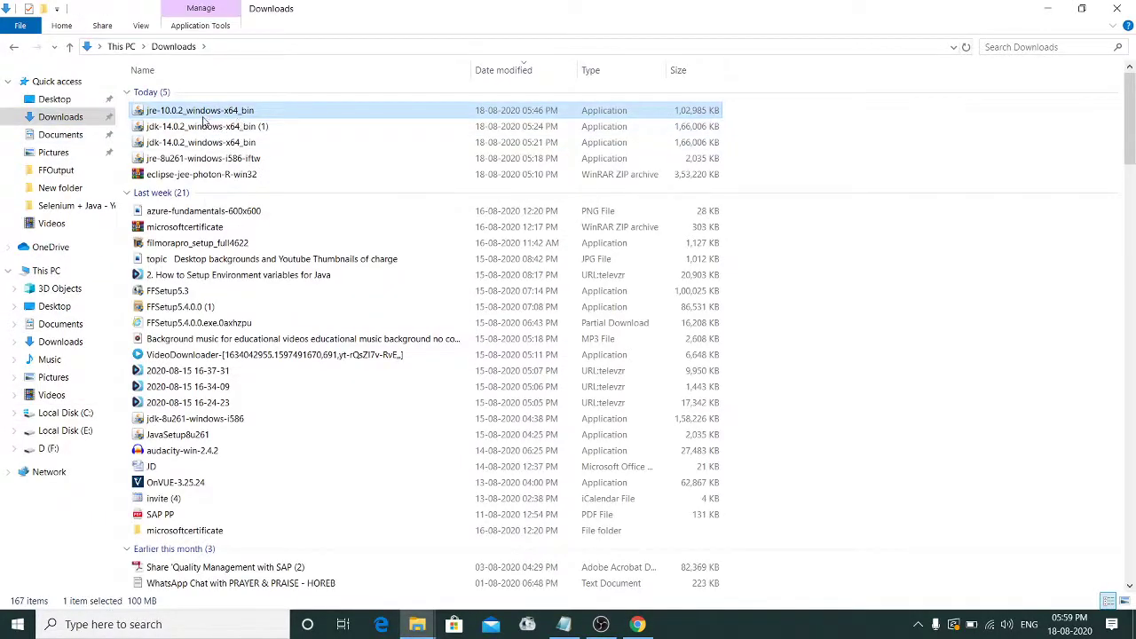
pyautogui.click(178, 143)
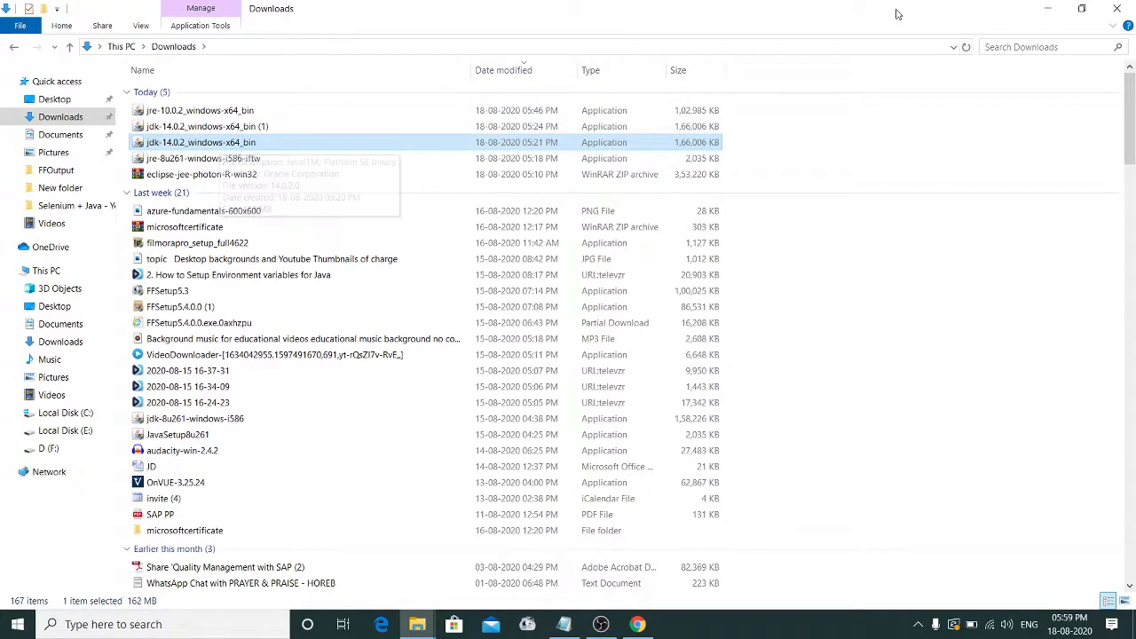
pyautogui.click(1047, 8)
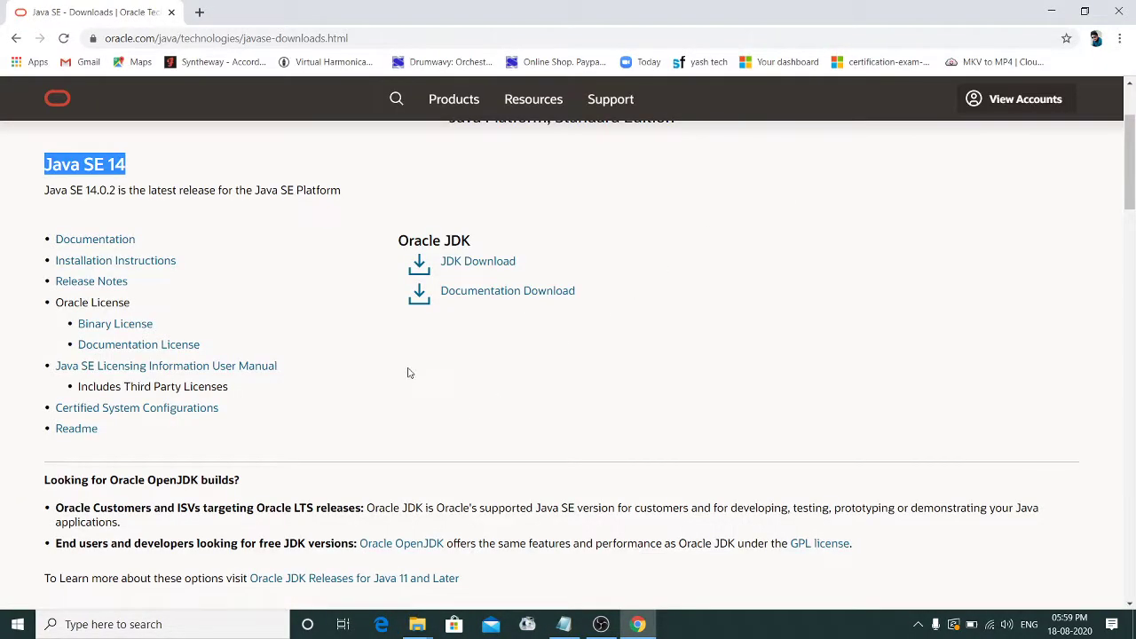
# Step: Open the JDK download page for Java SE 14 and highlight the Windows x64 Installer entry
pyautogui.scroll(-4, 409, 372)
pyautogui.scroll(6, 408, 373)
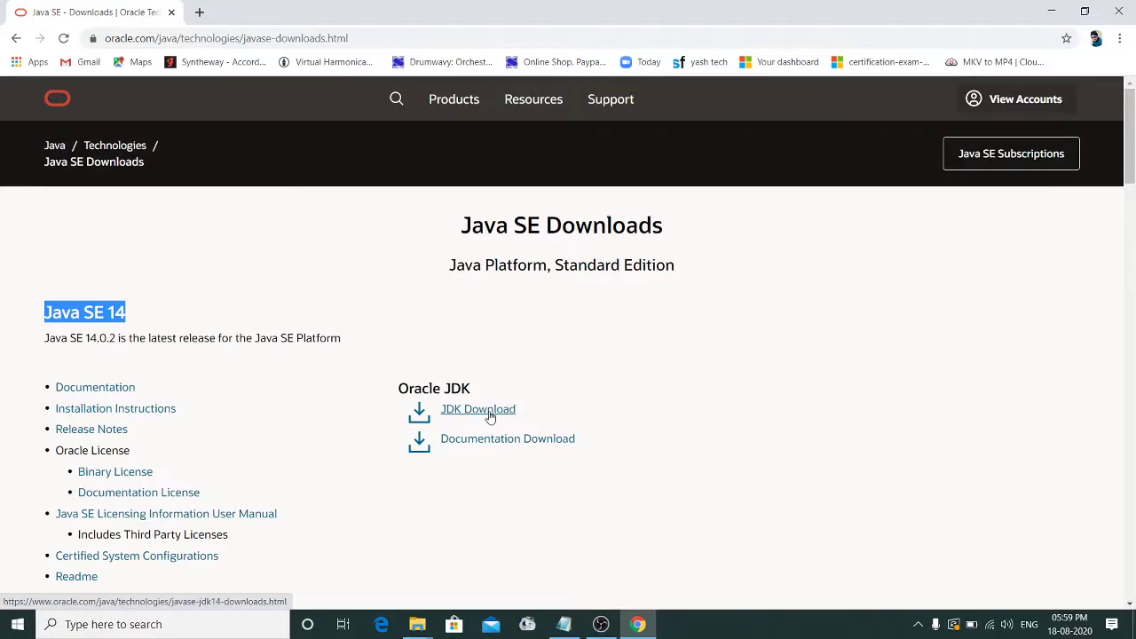
pyautogui.scroll(-2, 444, 417)
pyautogui.click(495, 266)
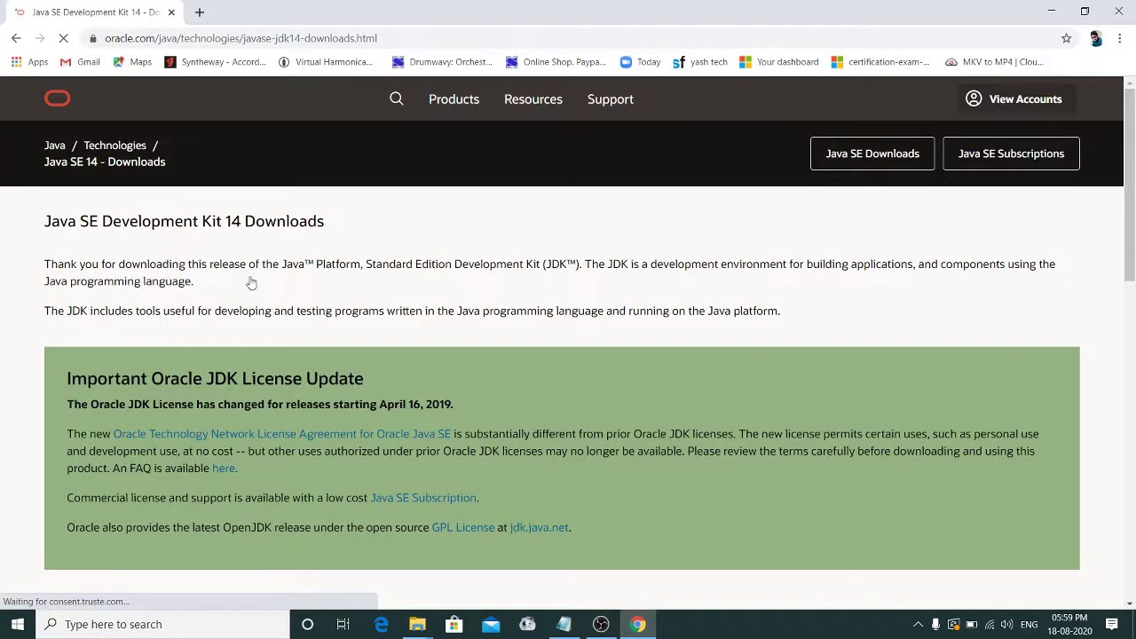
pyautogui.scroll(-15, 326, 408)
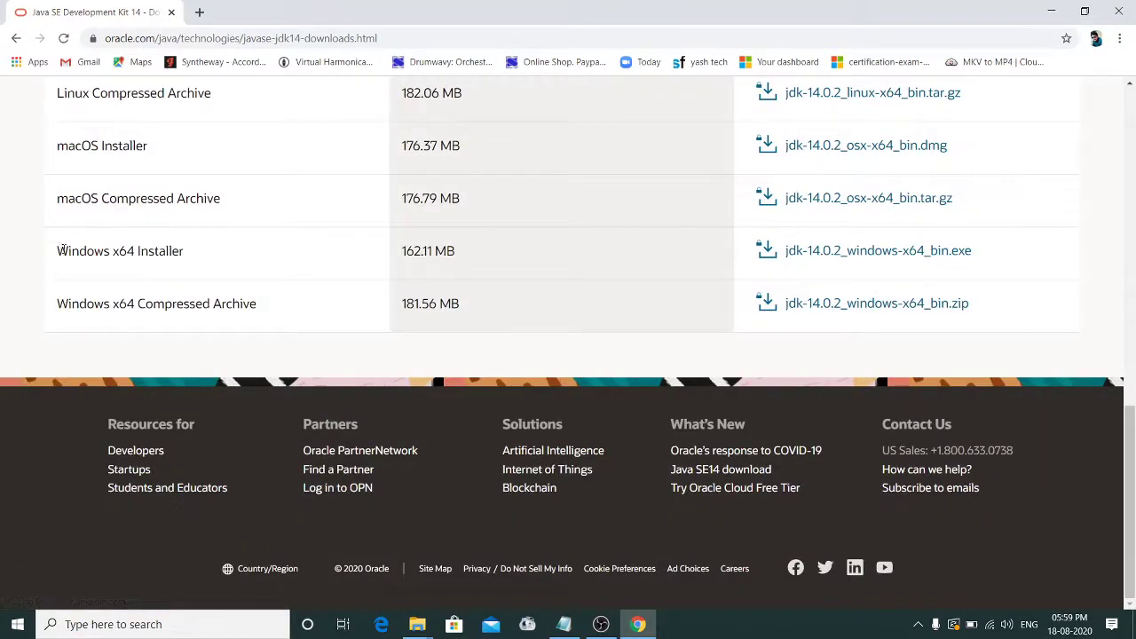
pyautogui.moveTo(58, 251); pyautogui.dragTo(202, 266)
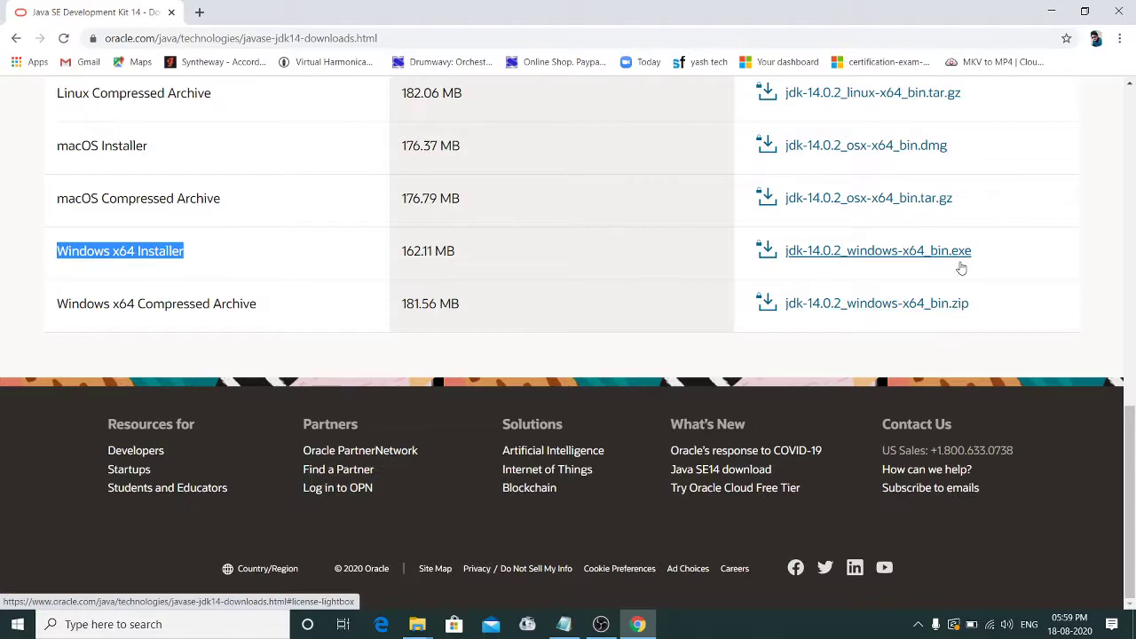
# Step: Run the jdk-14.0.2_windows-x64_bin installer from the Downloads folder and decline reinstalling the development kit
pyautogui.click(1050, 10)
pyautogui.hotkey('alt', 'Tab')
pyautogui.hotkey('alt', 'Tab')
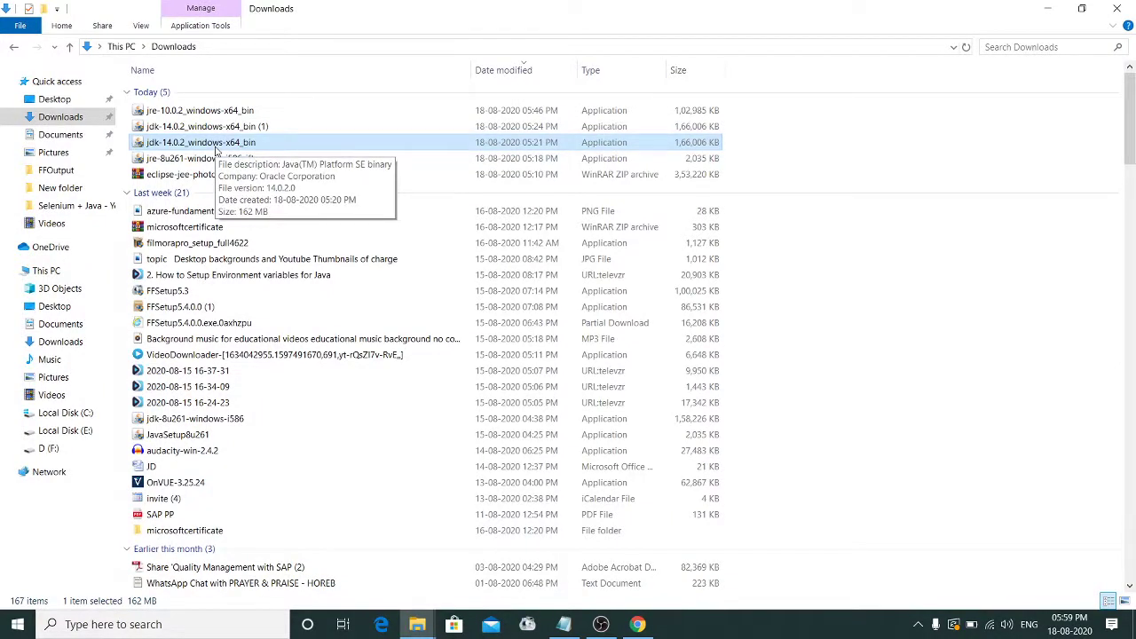
pyautogui.doubleClick(216, 149)
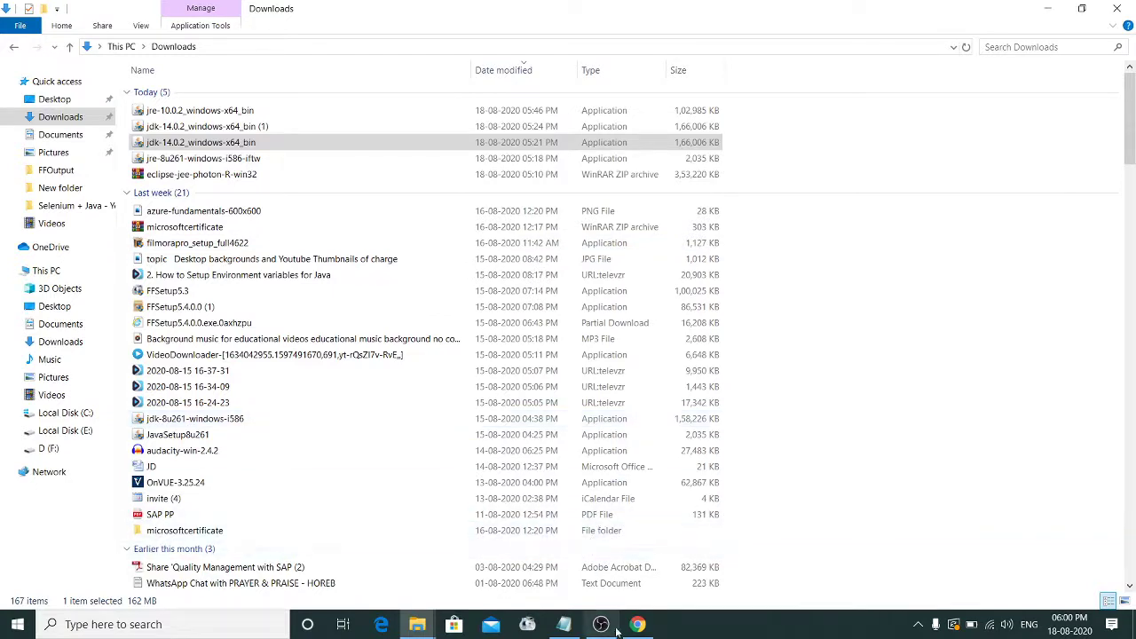
pyautogui.click(755, 634)
pyautogui.click(268, 142)
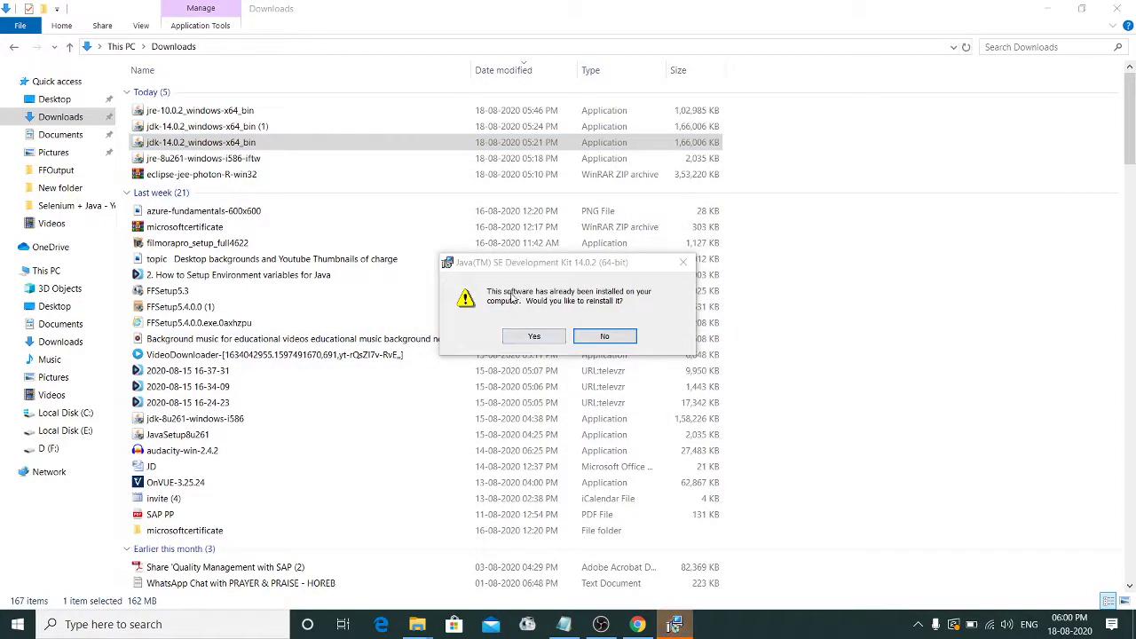
pyautogui.click(603, 344)
pyautogui.click(603, 345)
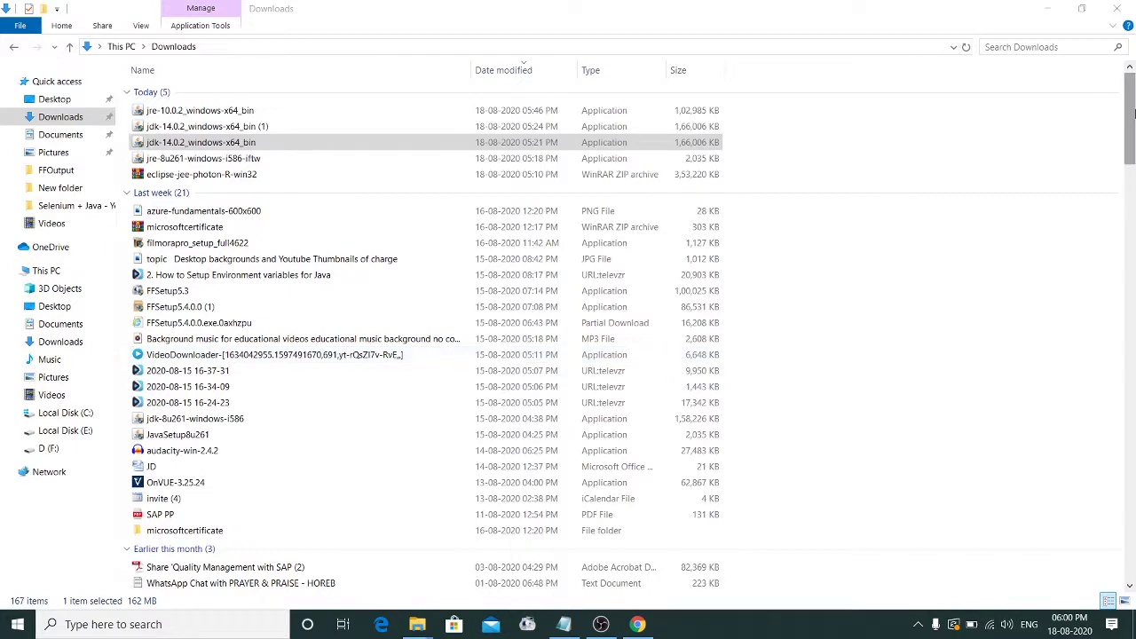
# Step: Browse to C:\Program Files\Java in the second File Explorer window and check the jdk-14.0.2 folder
pyautogui.click(564, 624)
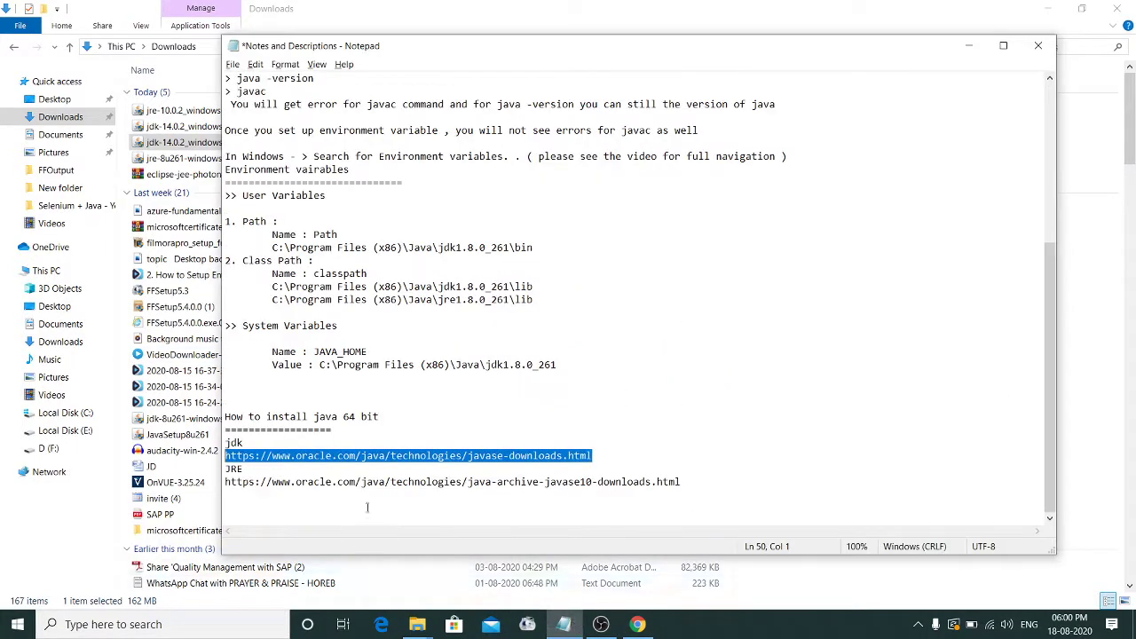
pyautogui.moveTo(417, 623)
pyautogui.click(346, 484)
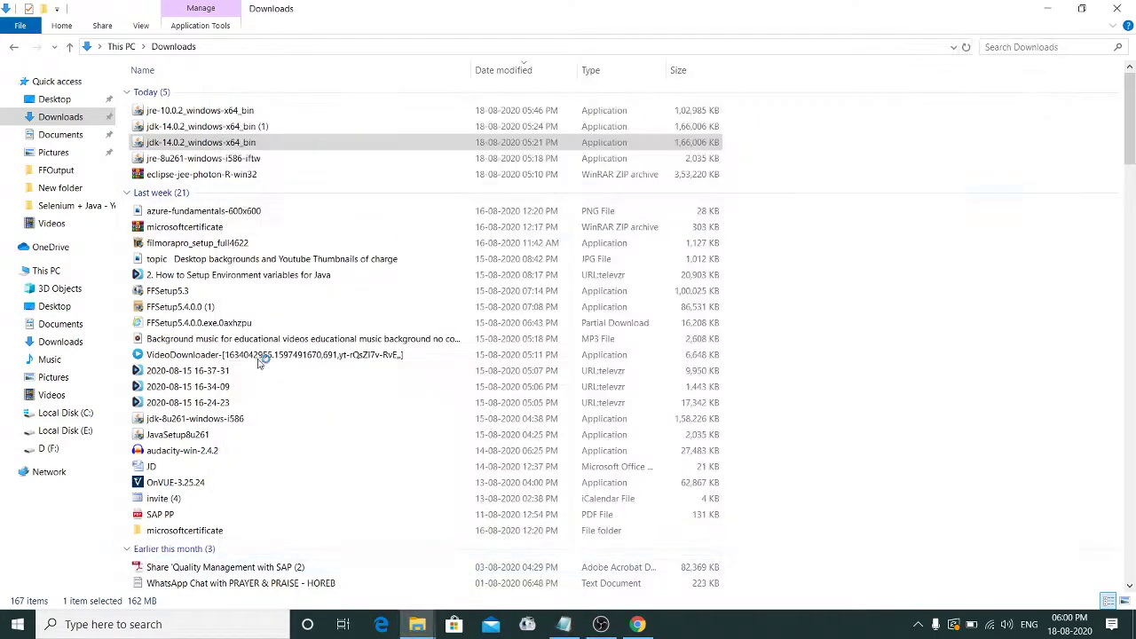
pyautogui.click(333, 483)
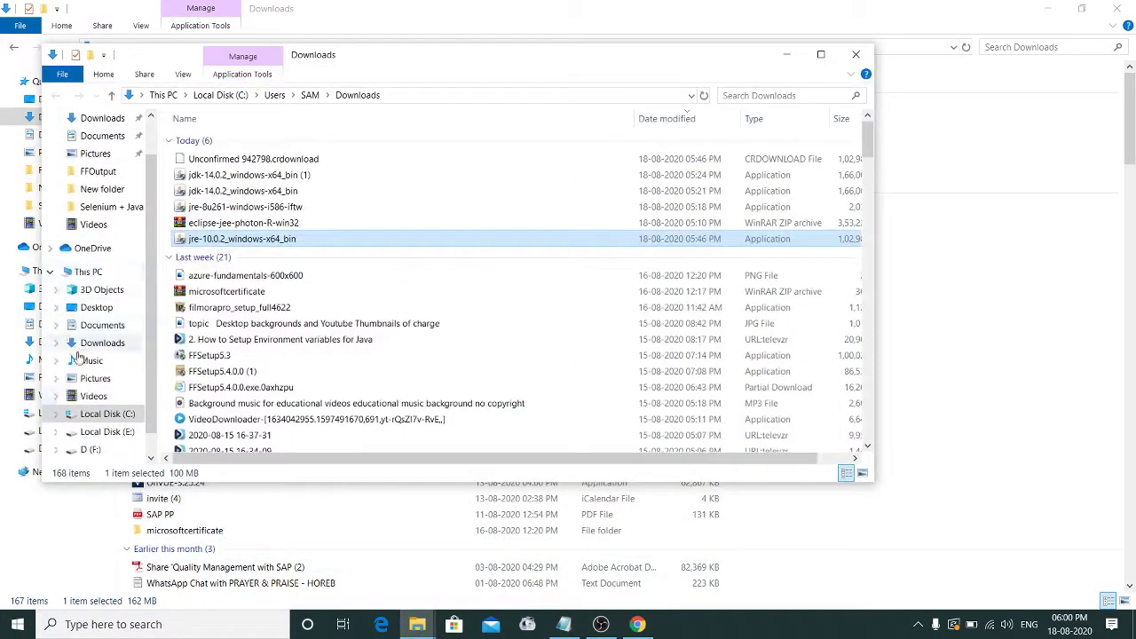
pyautogui.click(105, 414)
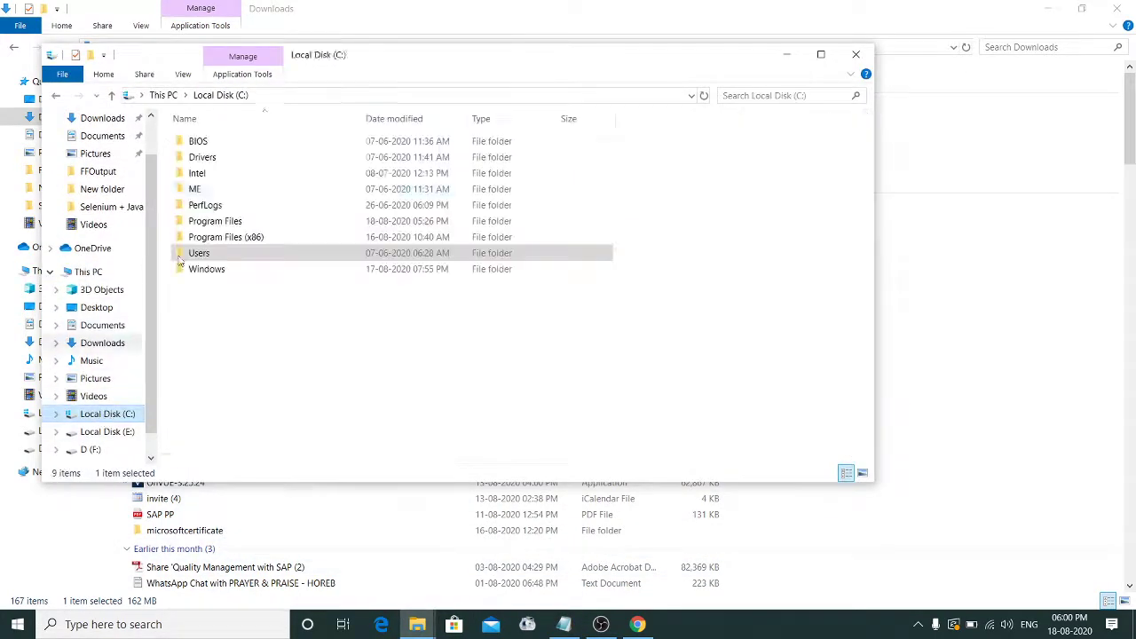
pyautogui.doubleClick(232, 223)
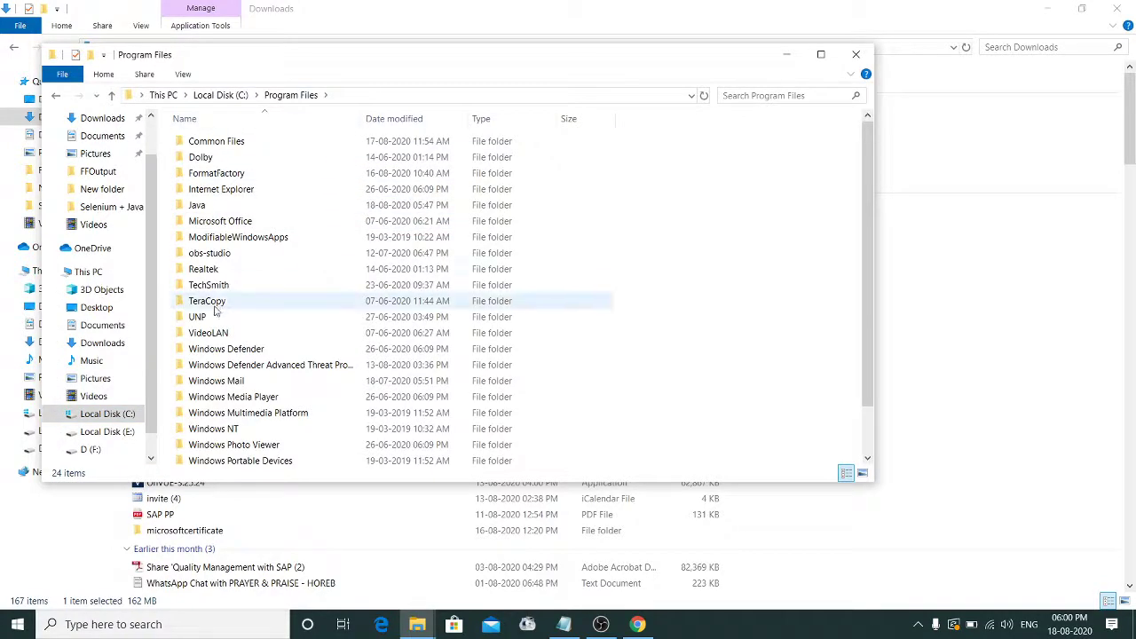
pyautogui.doubleClick(202, 205)
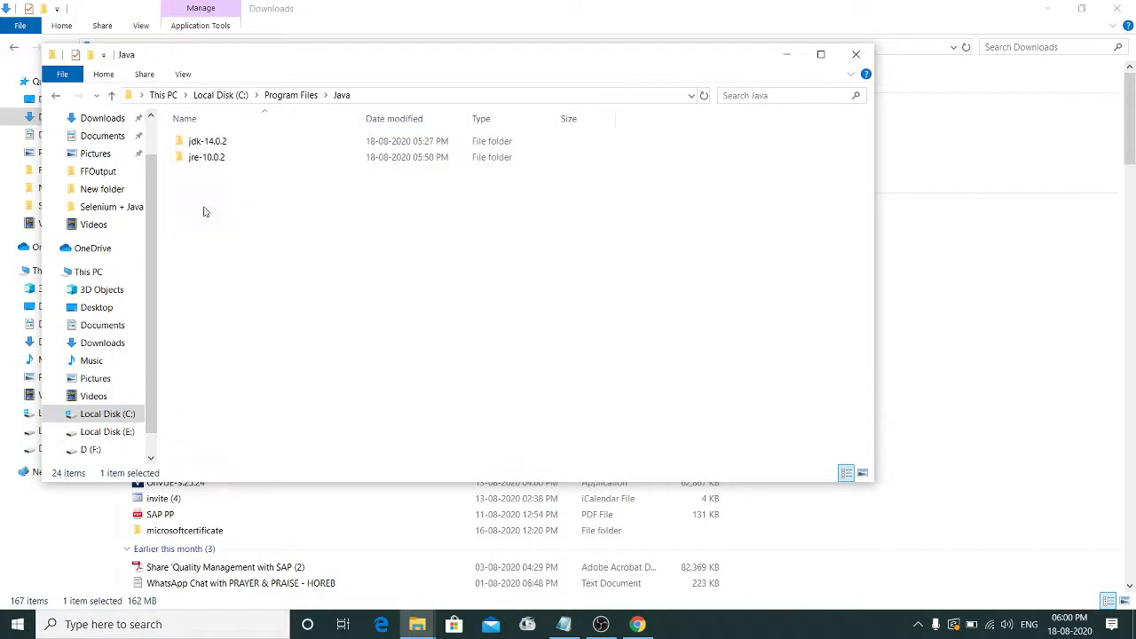
pyautogui.click(226, 147)
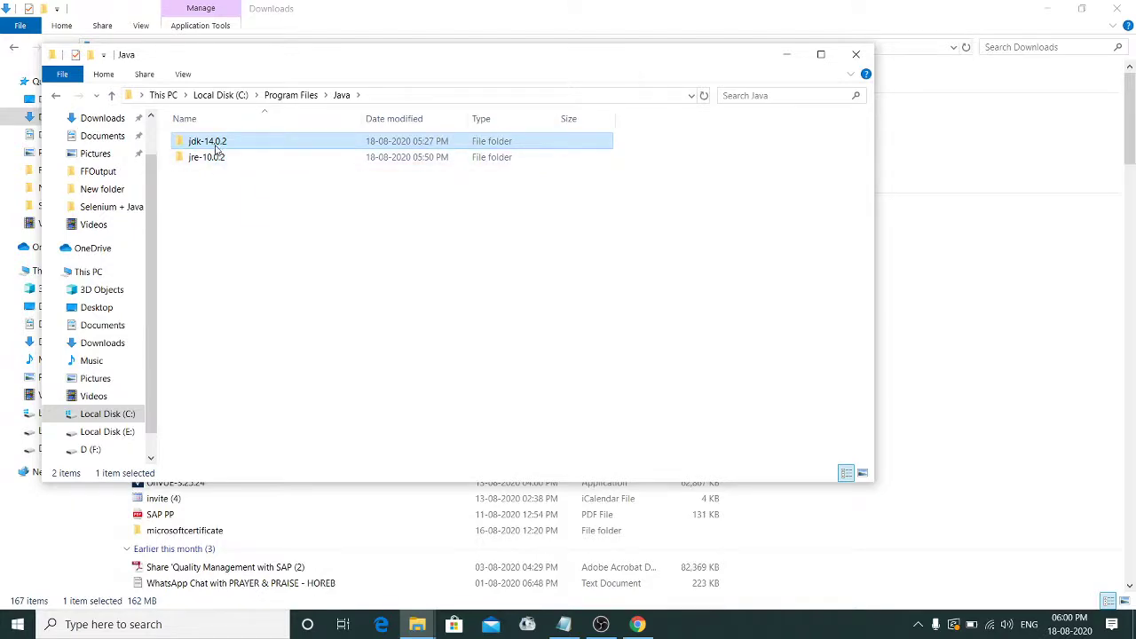
pyautogui.click(786, 54)
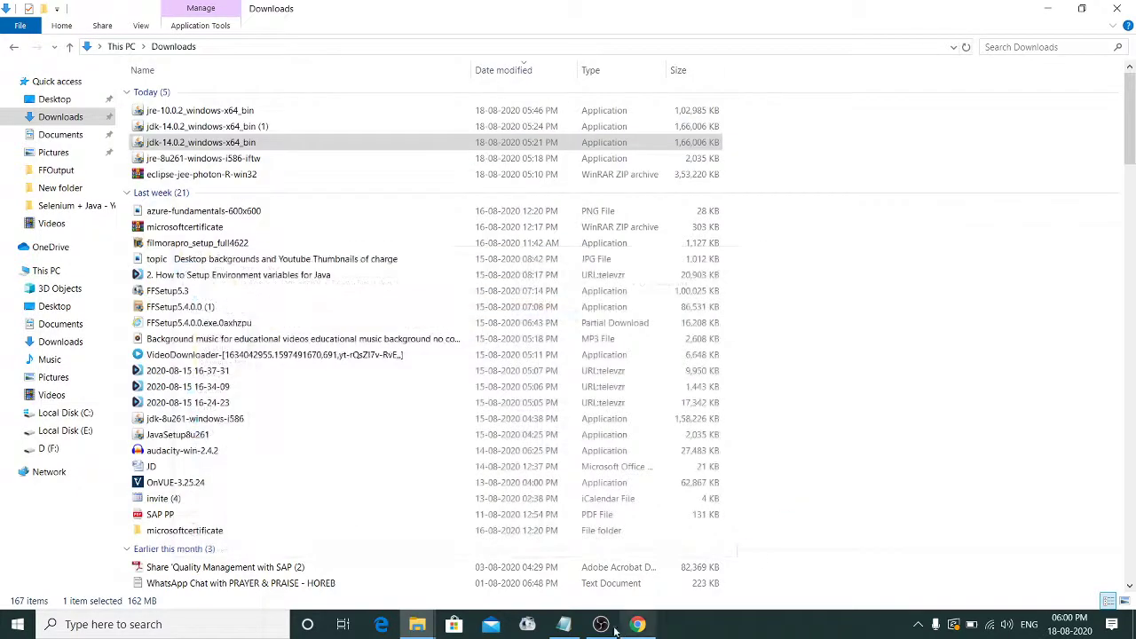
pyautogui.click(563, 623)
pyautogui.click(240, 482)
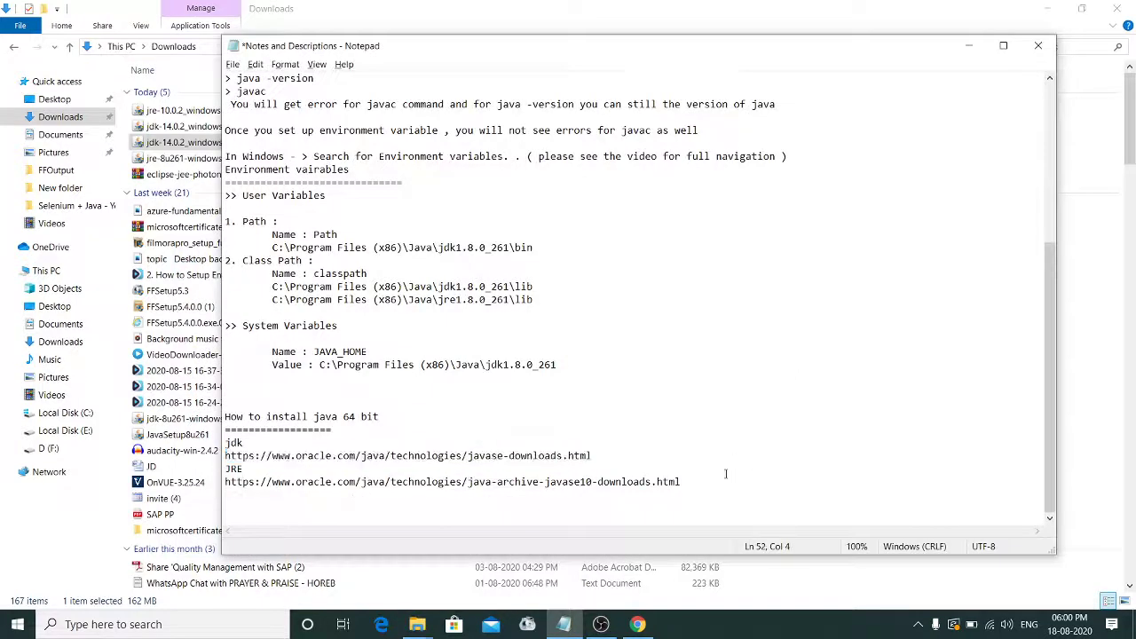
pyautogui.moveTo(725, 474); pyautogui.dragTo(307, 468)
pyautogui.moveTo(227, 468); pyautogui.dragTo(219, 480)
pyautogui.hotkey('ctrl', 'c')
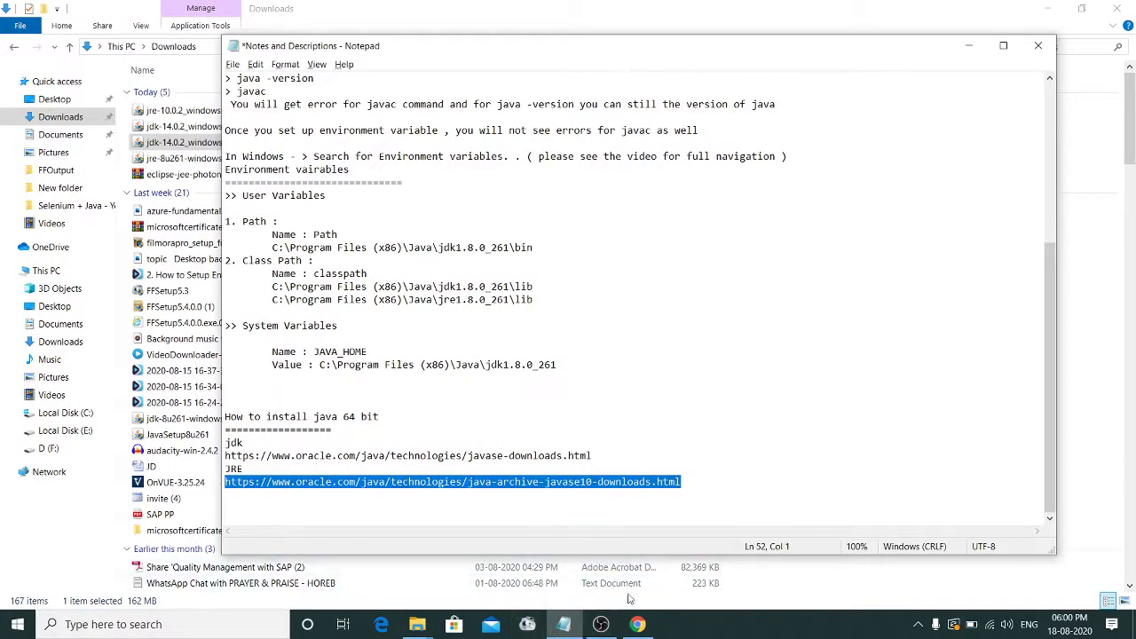
# Step: Switch to Chrome and open the copied Java SE 10 archive downloads link in the current tab
pyautogui.click(638, 626)
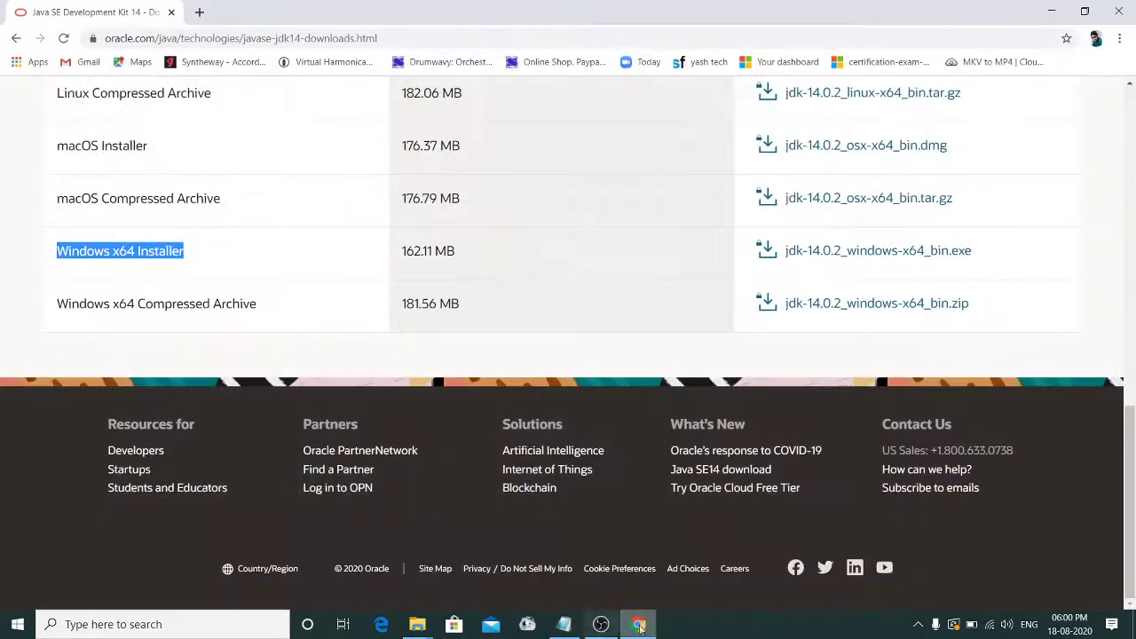
pyautogui.hotkey('ctrl', 'l')
pyautogui.hotkey('ctrl', 'v')
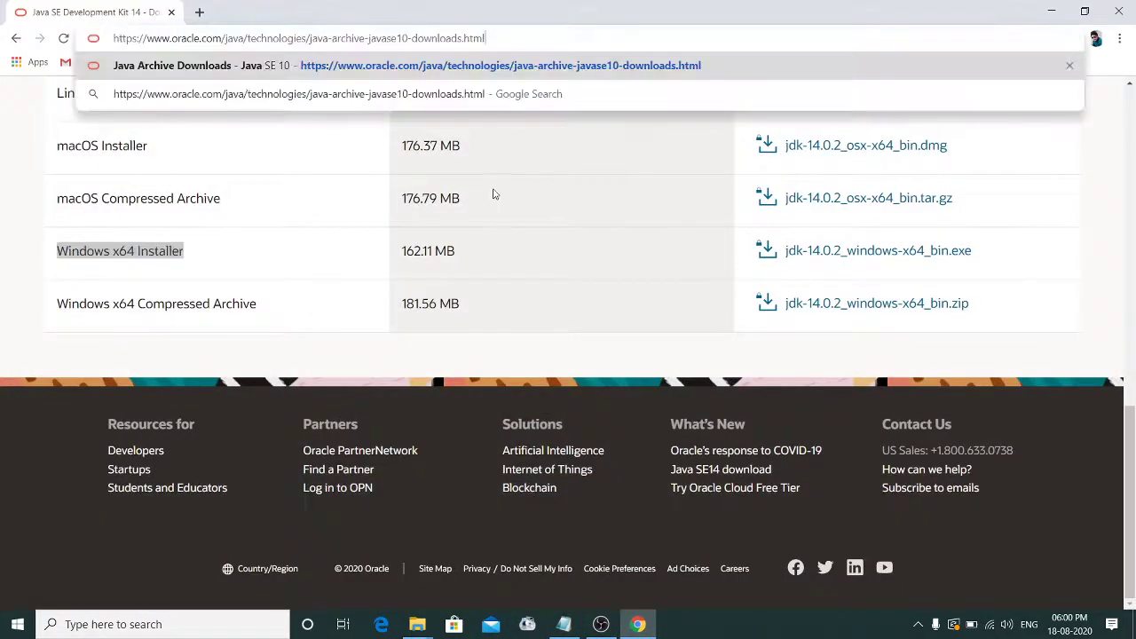
pyautogui.press('Return')
# Step: Highlight the Java SE Development Kit 10.0.2 and Runtime Environment 10.0.2 headings and locate the jre-10.0.2_windows-x64_bin.exe download
pyautogui.scroll(-3, 201, 340)
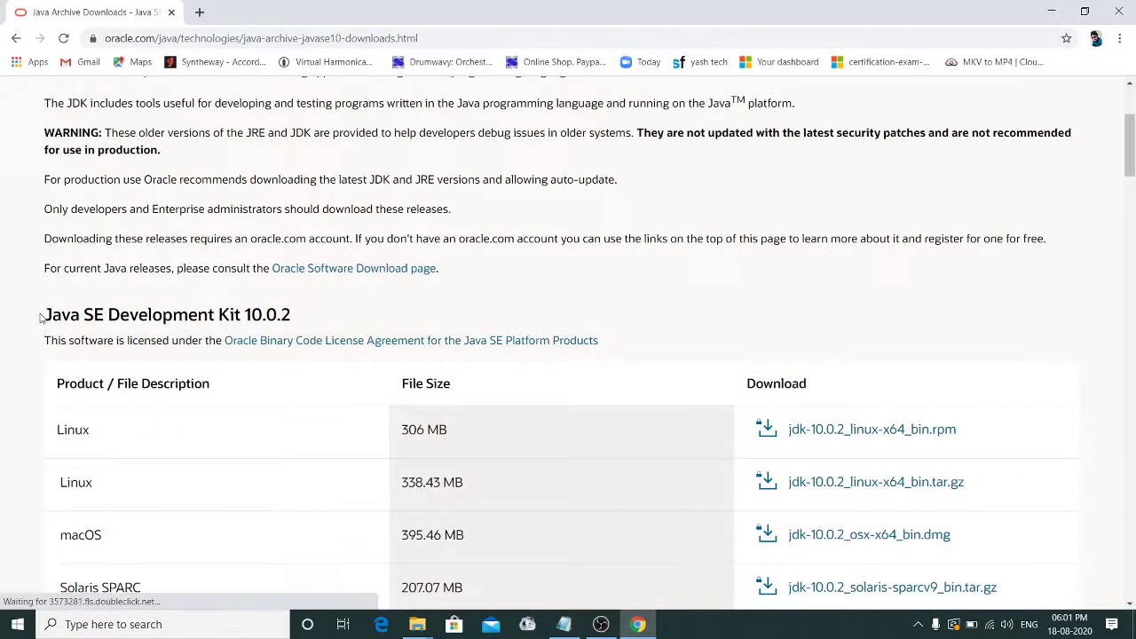
pyautogui.moveTo(43, 317); pyautogui.dragTo(300, 318)
pyautogui.scroll(-1, 372, 351)
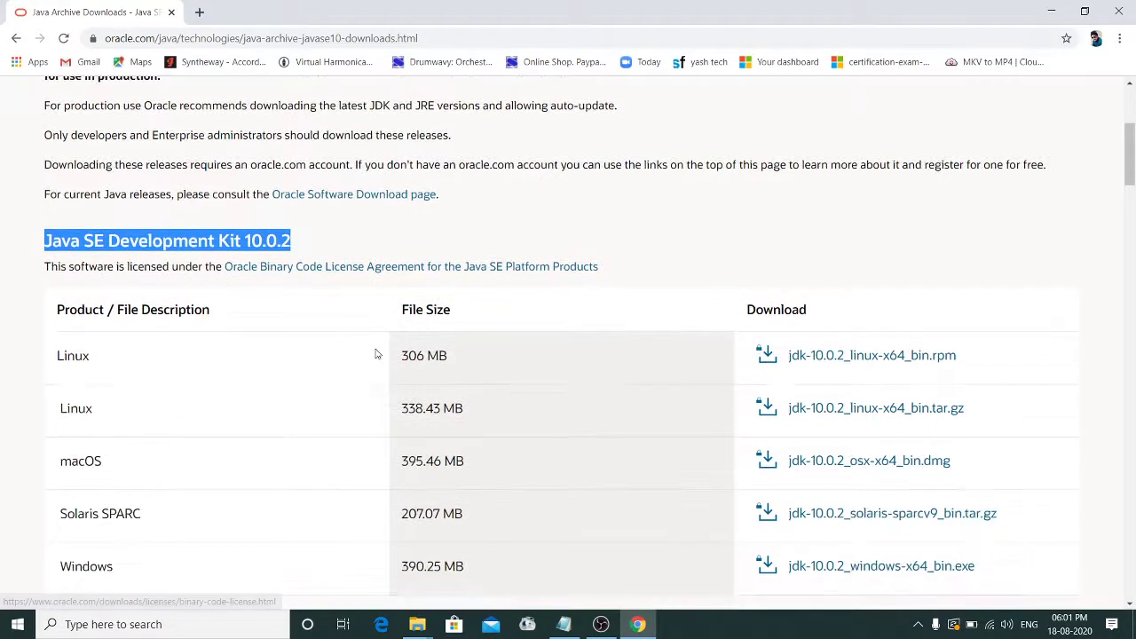
pyautogui.scroll(-5, 318, 355)
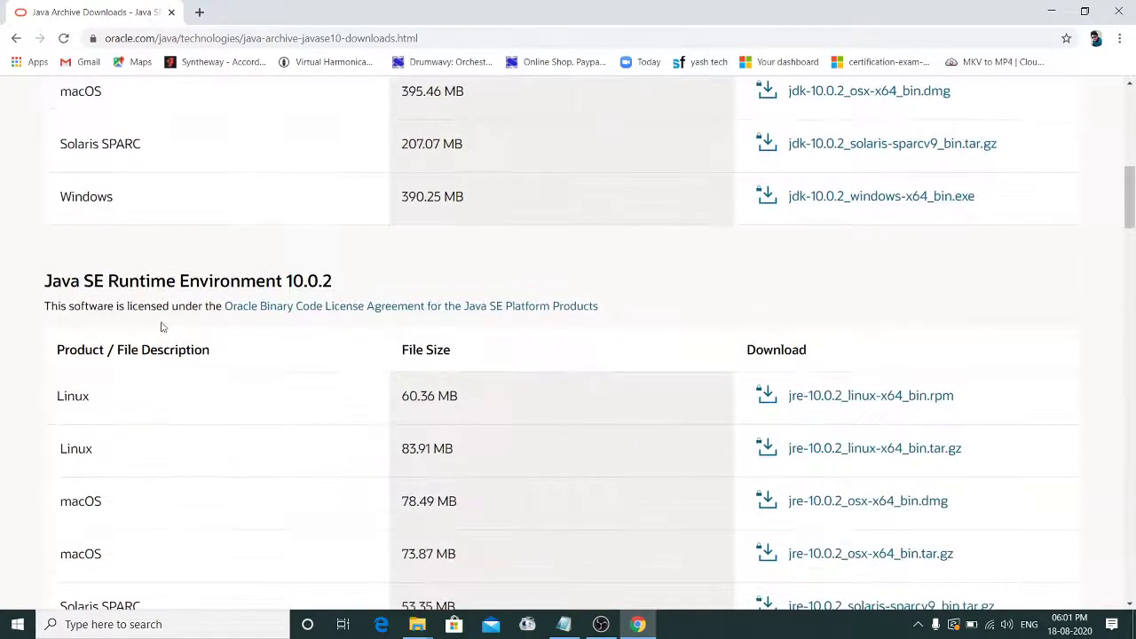
pyautogui.moveTo(45, 281); pyautogui.dragTo(341, 279)
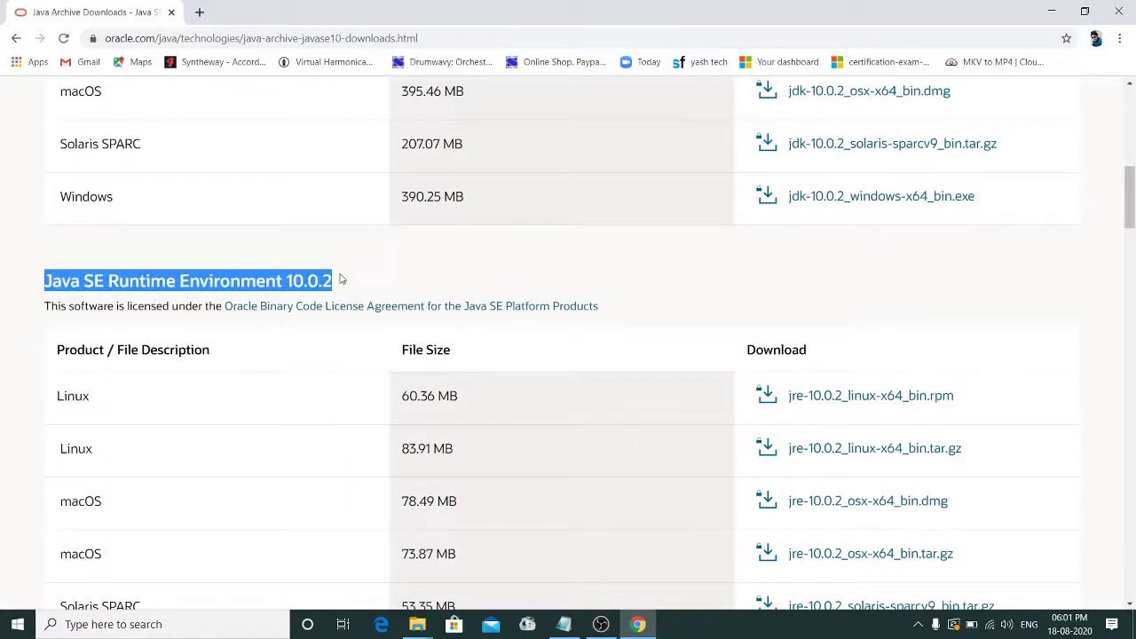
pyautogui.scroll(-1, 372, 291)
pyautogui.click(176, 226)
pyautogui.scroll(-4, 317, 361)
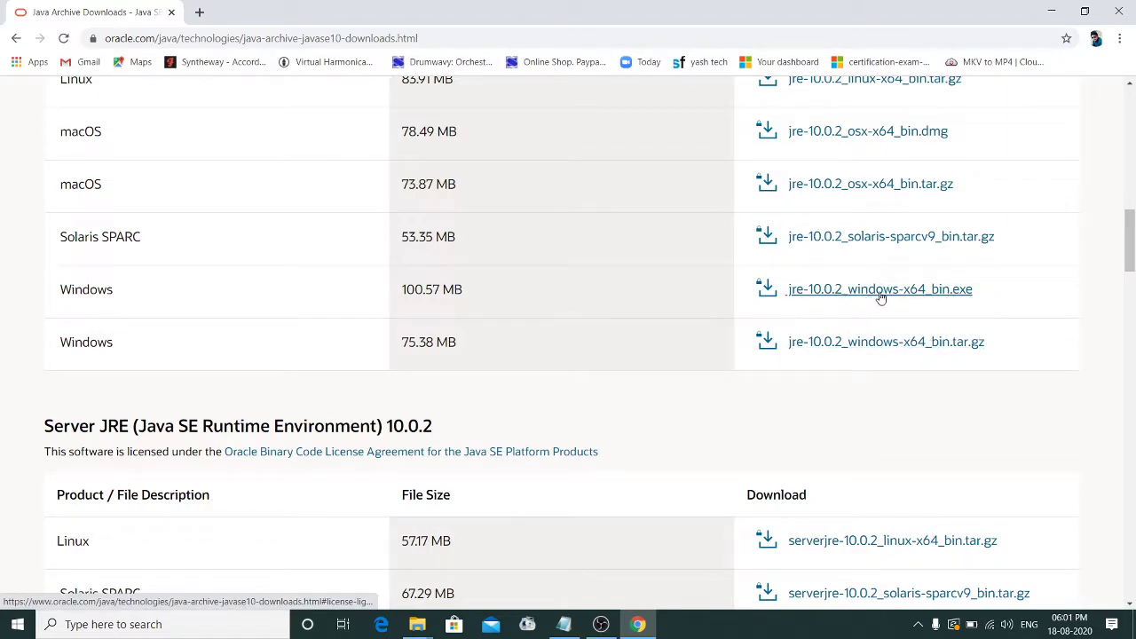
# Step: Return to the Downloads folder, run the jre-10.0.2_windows-x64_bin installer and start the Java installation
pyautogui.click(1053, 10)
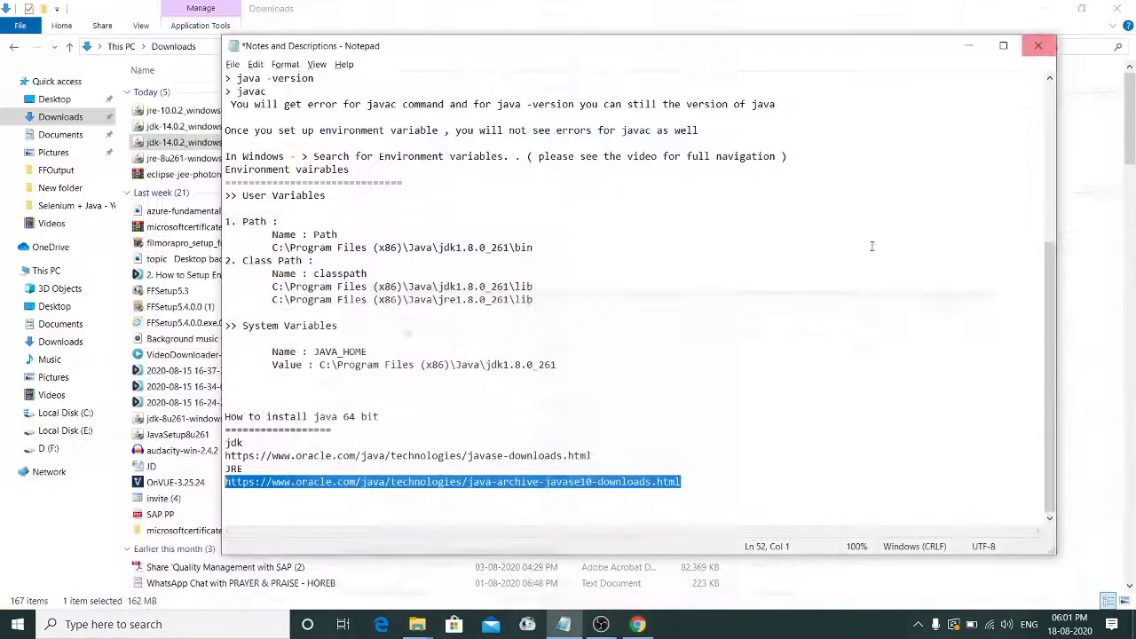
pyautogui.click(1078, 358)
pyautogui.click(164, 118)
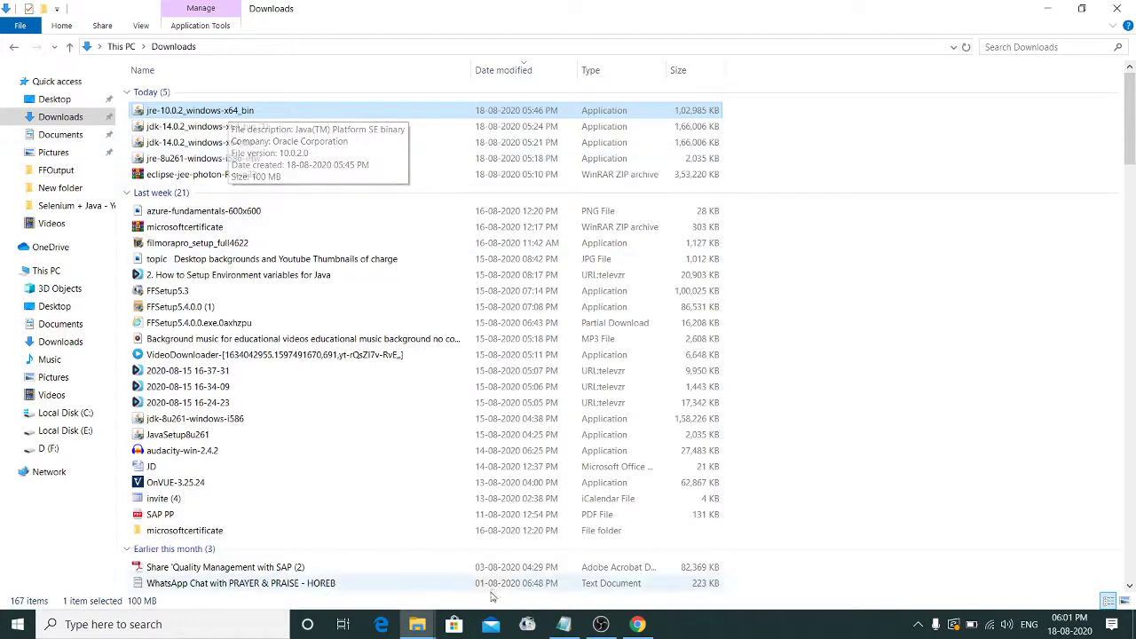
pyautogui.moveTo(416, 627)
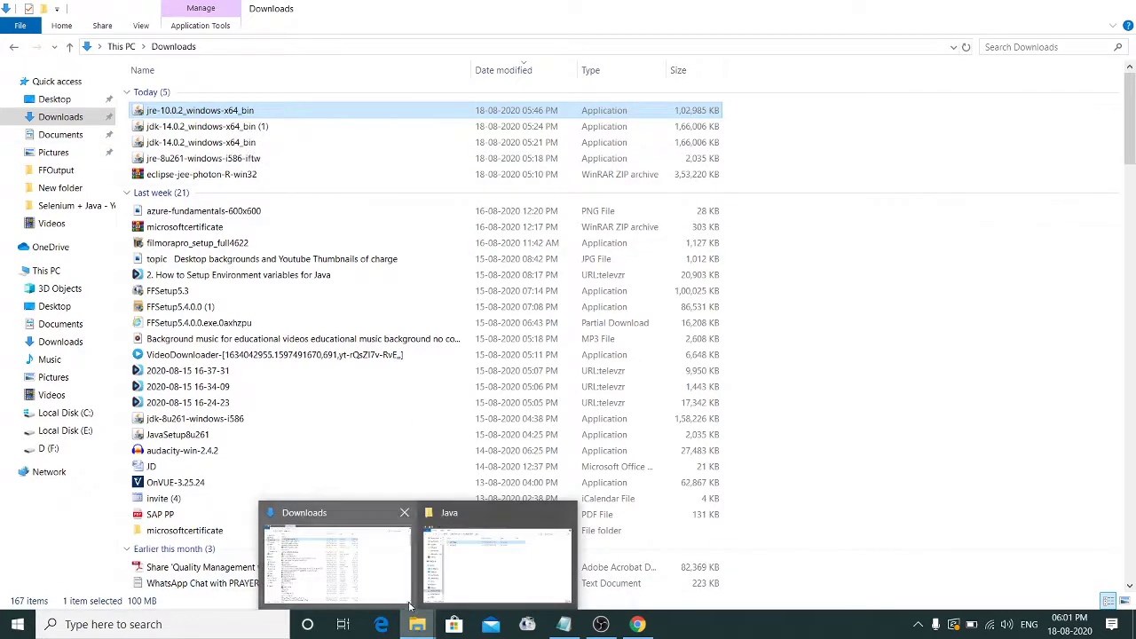
pyautogui.doubleClick(248, 111)
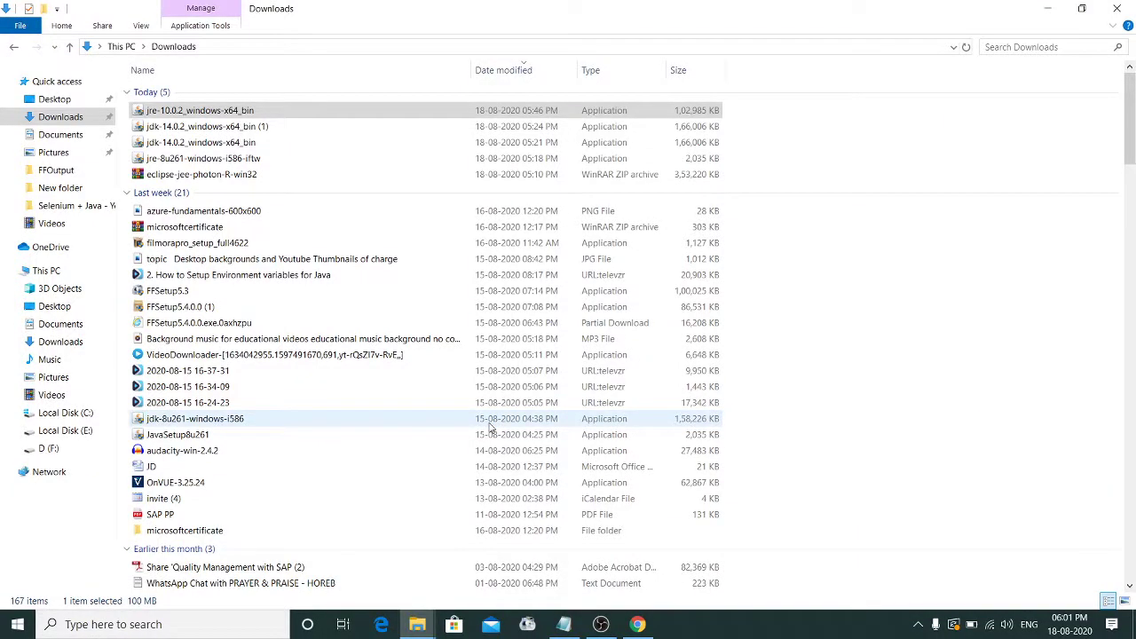
pyautogui.click(674, 625)
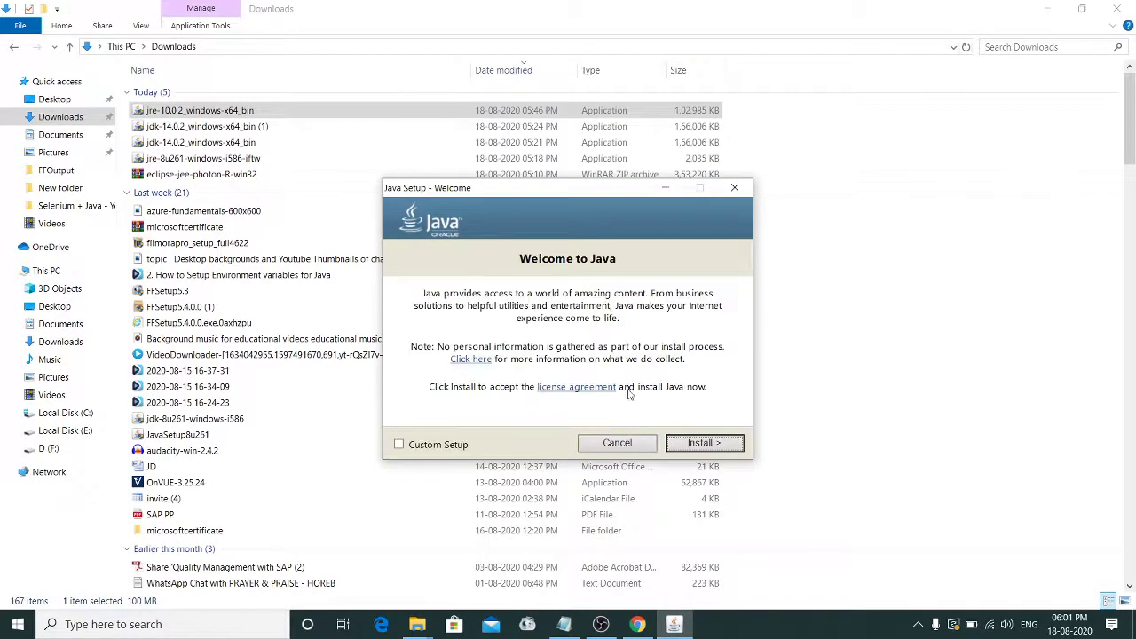
pyautogui.click(703, 444)
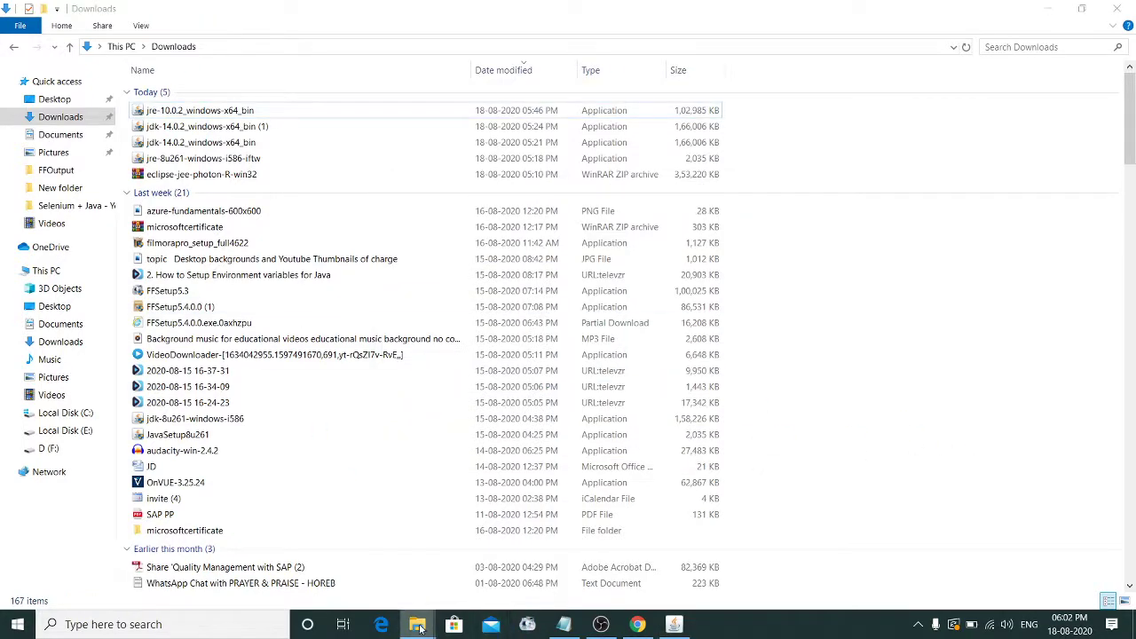
# Step: Check the contents of the jre-10.0.2 folder in C:\Program Files\Java and return to the Java folder
pyautogui.moveTo(417, 624)
pyautogui.click(495, 524)
pyautogui.doubleClick(210, 157)
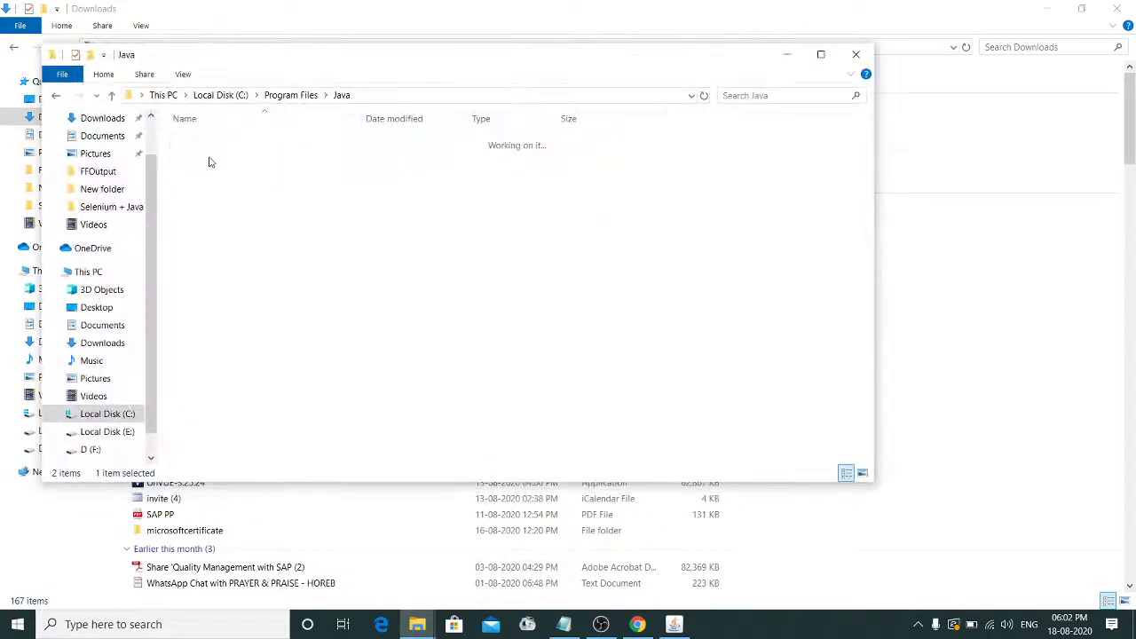
pyautogui.moveTo(235, 353); pyautogui.dragTo(199, 140)
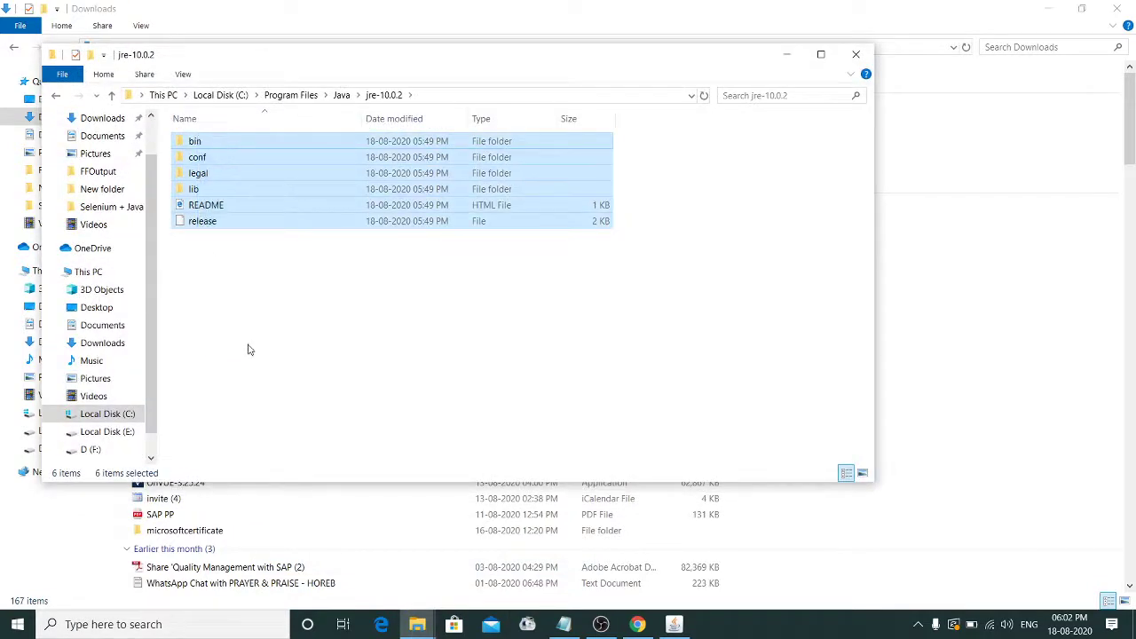
pyautogui.click(246, 347)
pyautogui.click(56, 95)
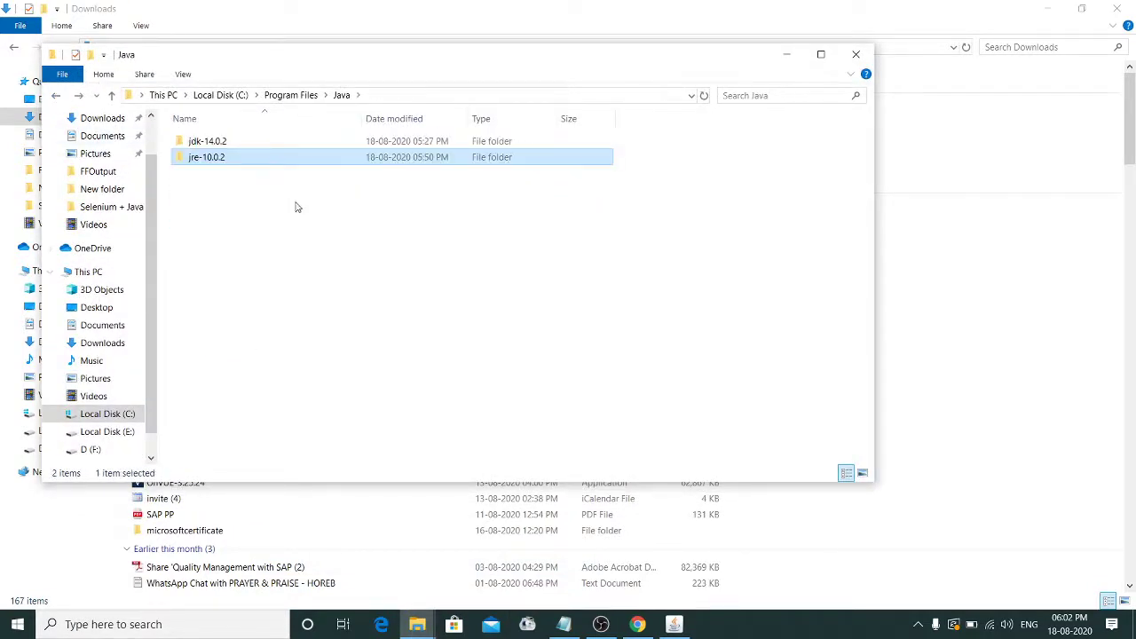
pyautogui.press('Delete')
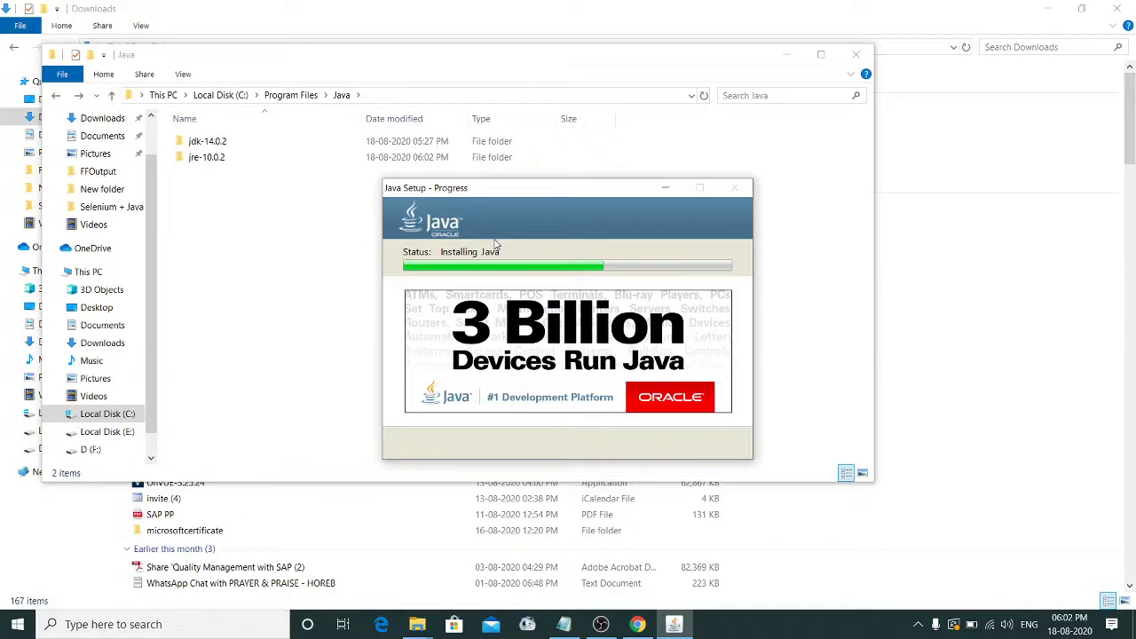
pyautogui.click(600, 623)
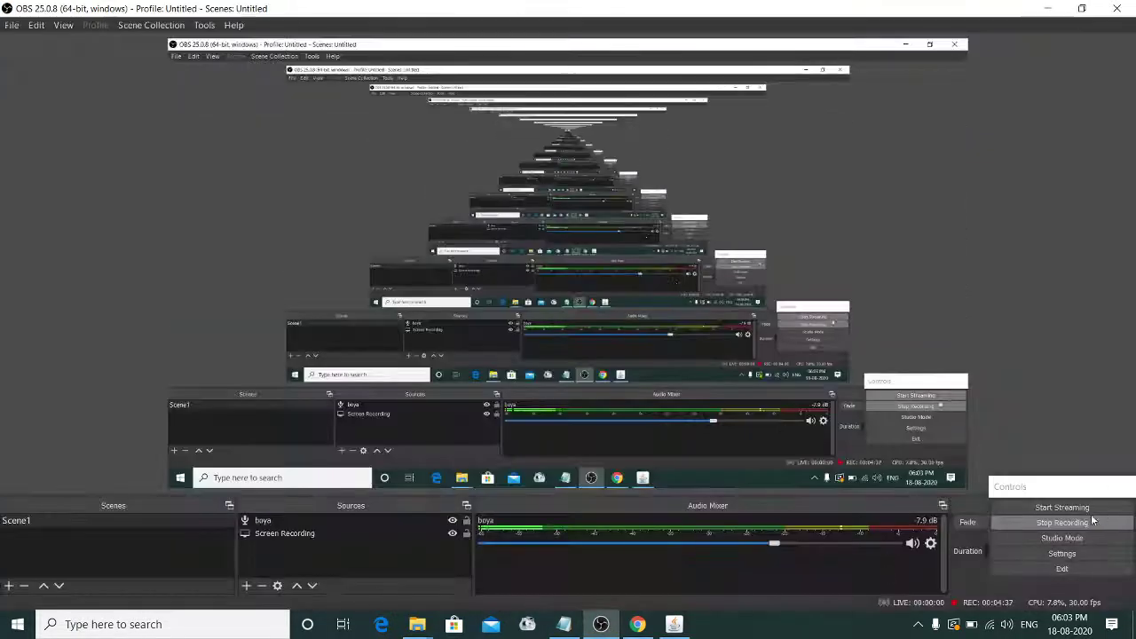